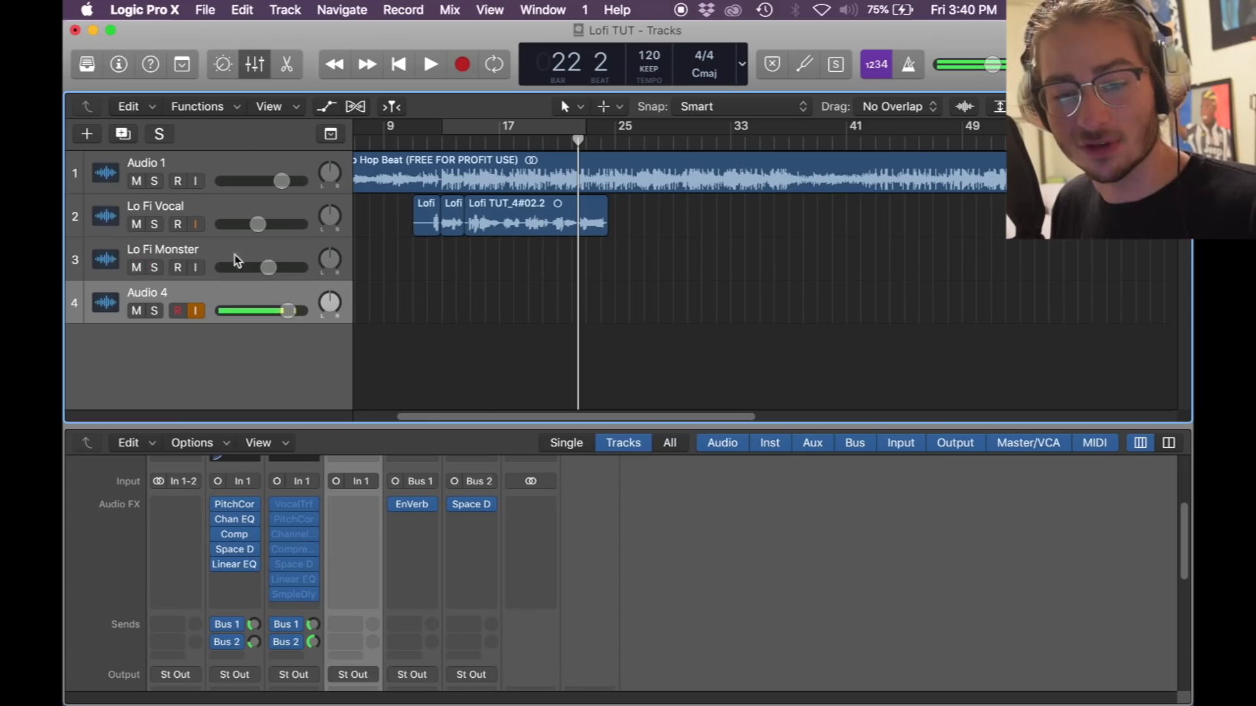
- Move the Lofi TUT_4#02.2 region from the Lo Fi Vocal track to the Lo Fi Monster track and play it from its start
drag(497, 214, 494, 260)
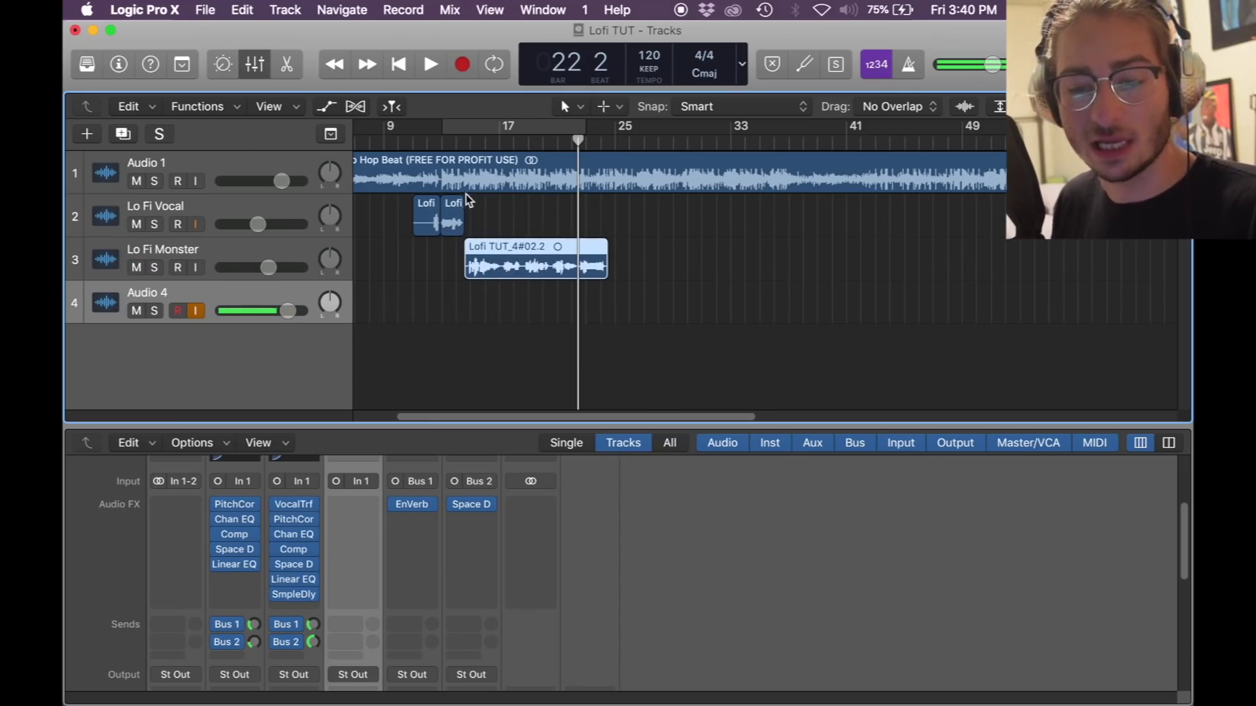
click(461, 140)
click(461, 140)
key(space)
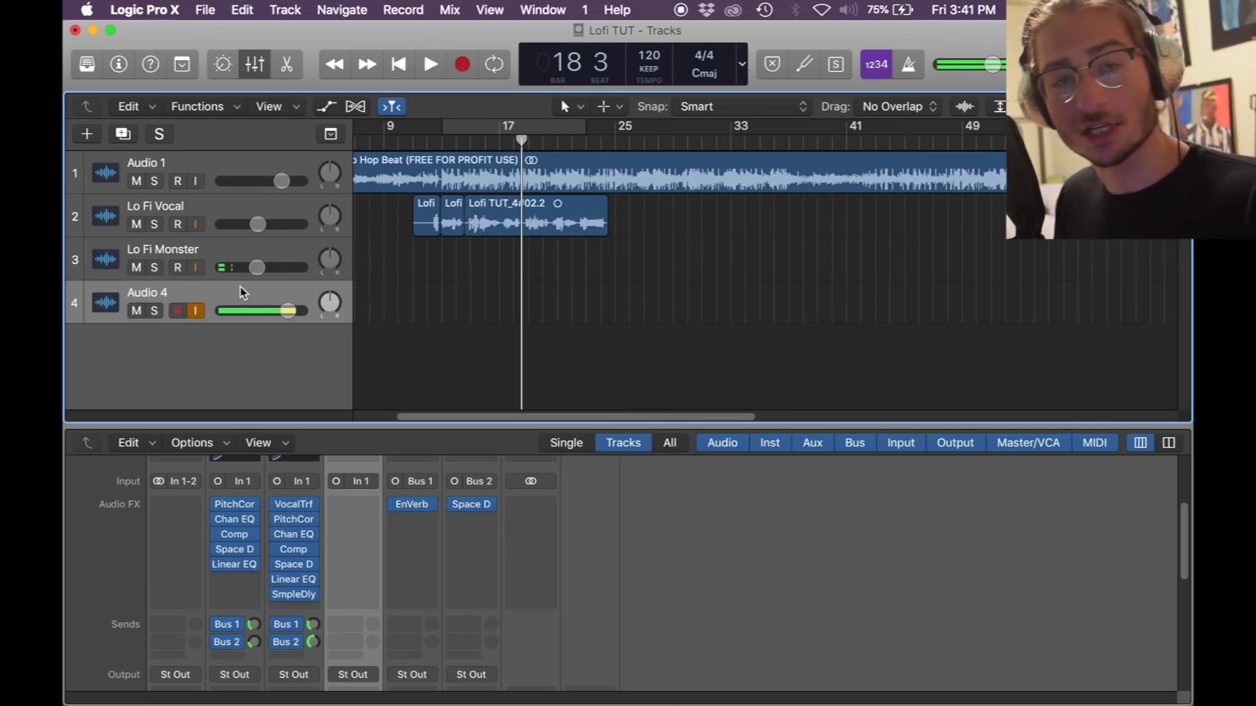
- Reorder the Audio 4 track above Lo Fi Monster and copy Lo Fi Vocal's Pitch Correction plug-in to Audio 4, with its settings open
drag(215, 276, 214, 245)
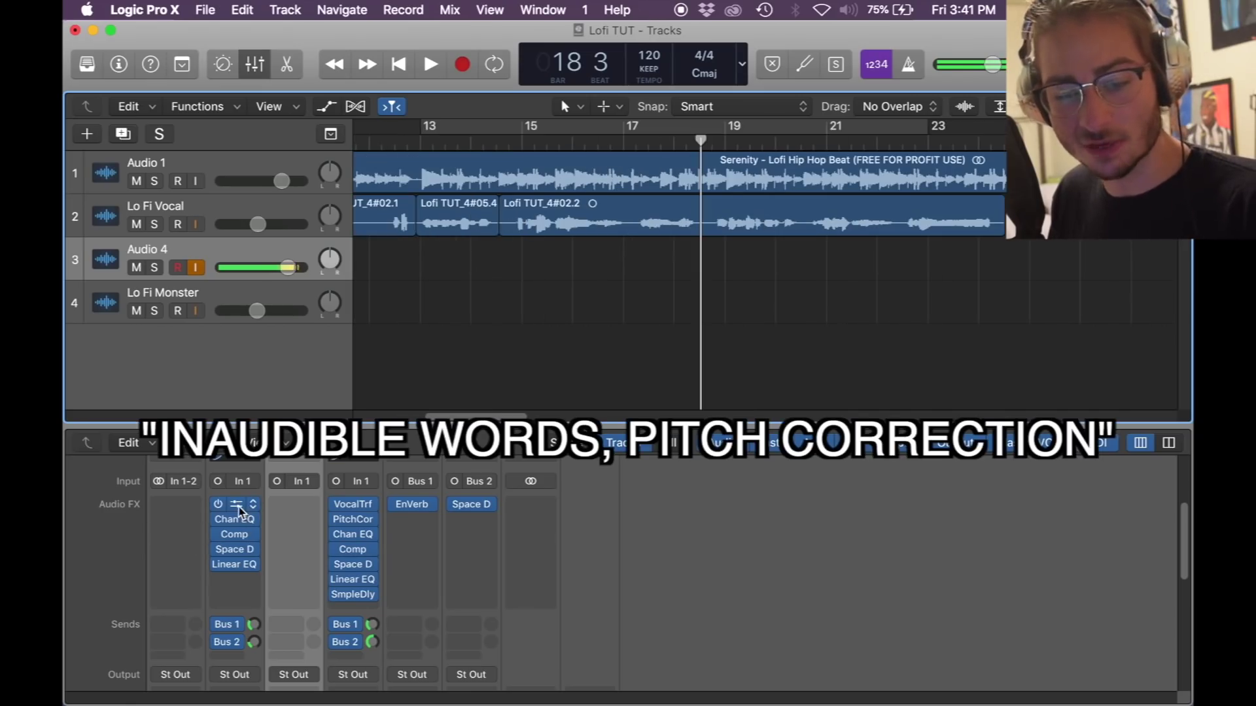
drag(239, 508, 313, 513)
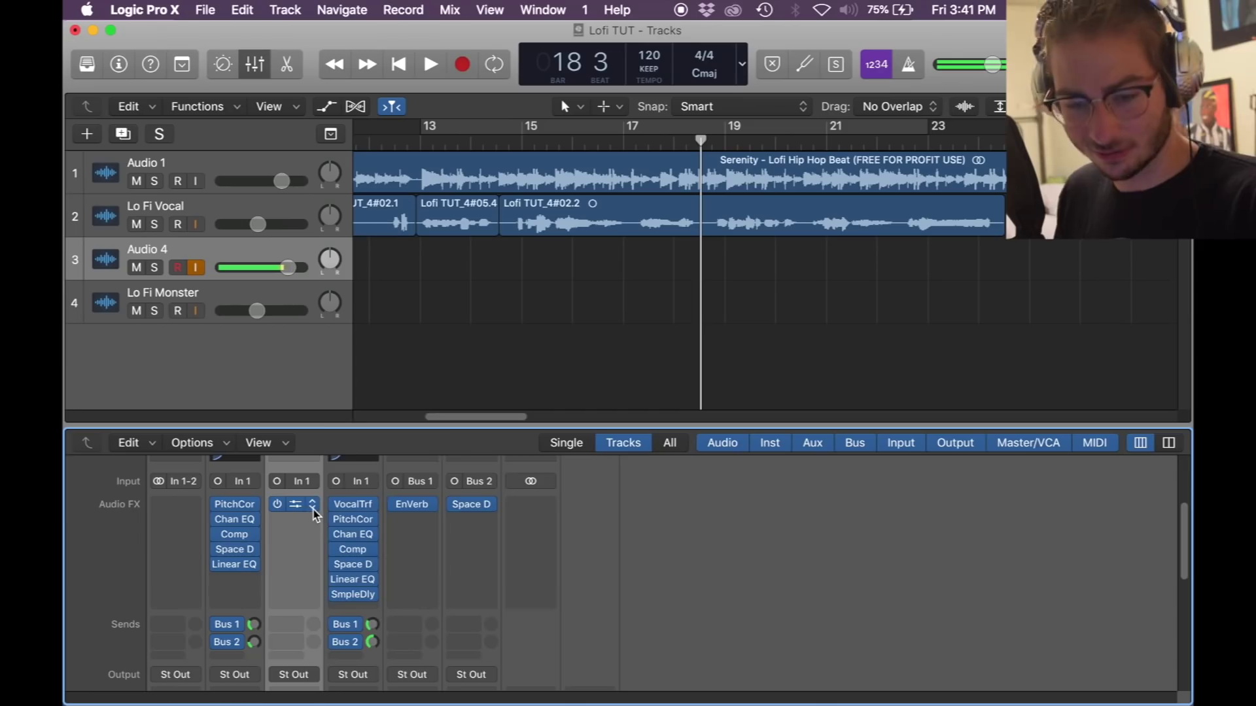
click(312, 507)
click(641, 623)
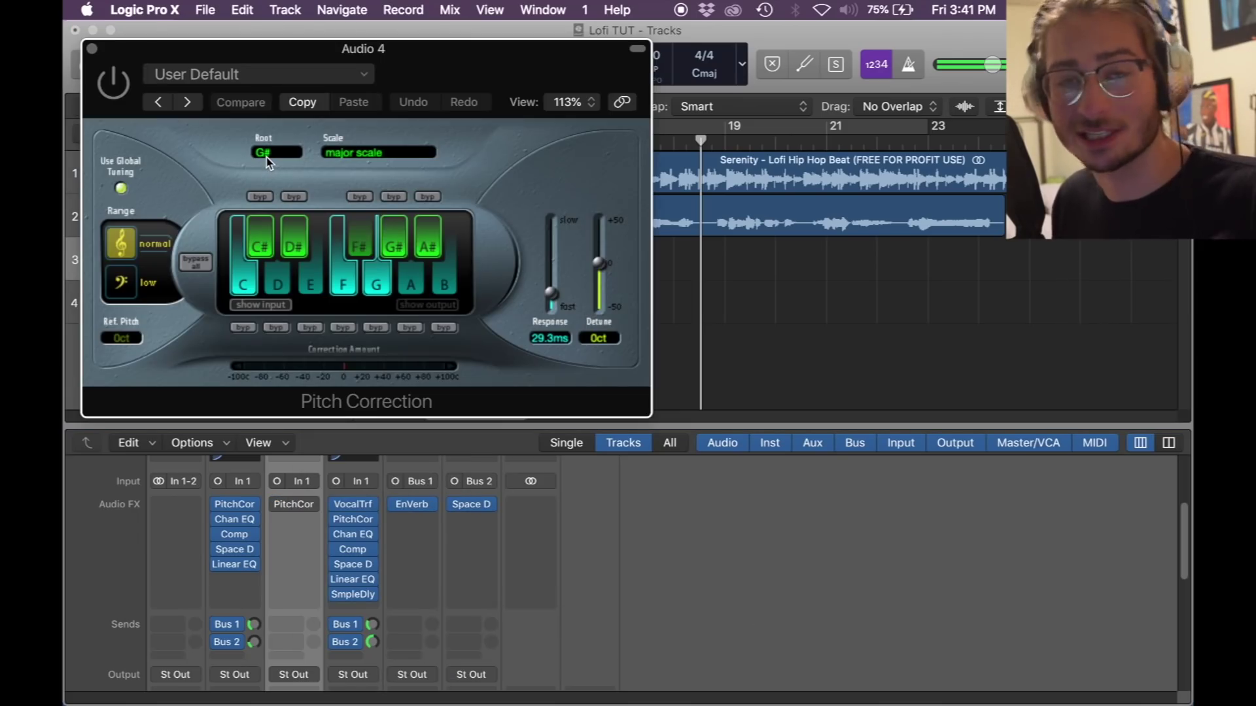
- Examine the Pitch Correction's available scale and root note options and its response setting, and close the plug-in
click(372, 153)
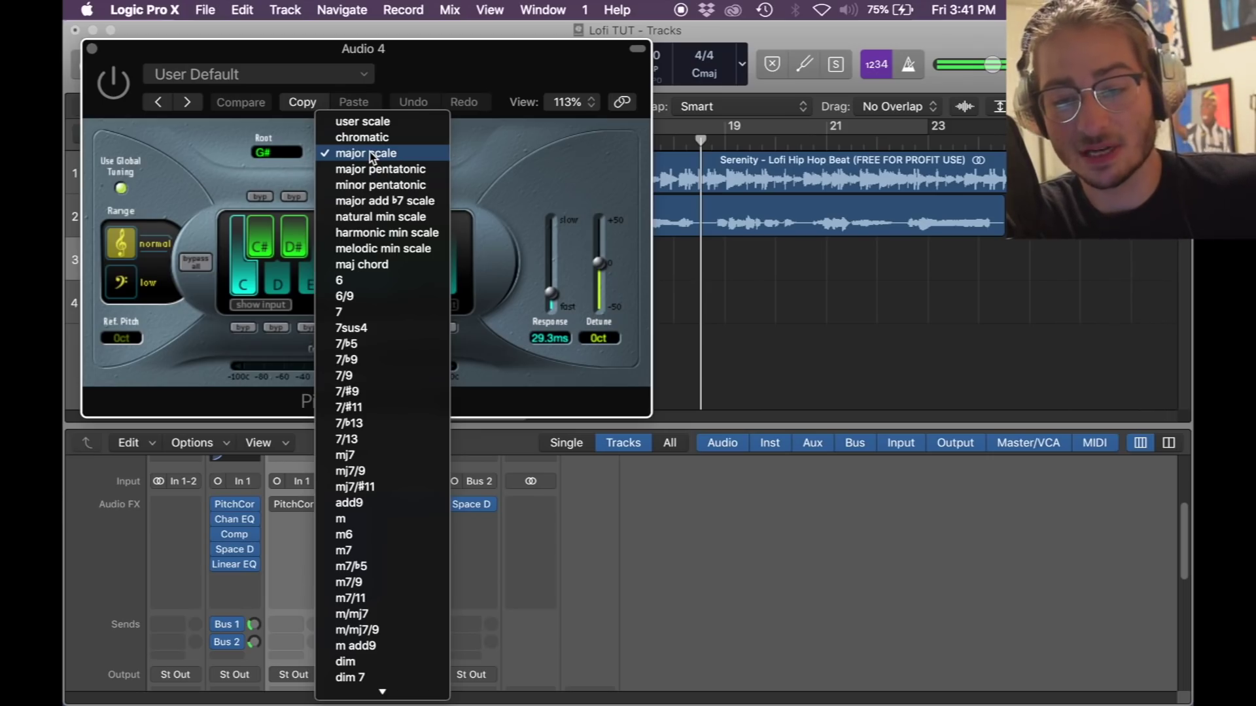
click(276, 153)
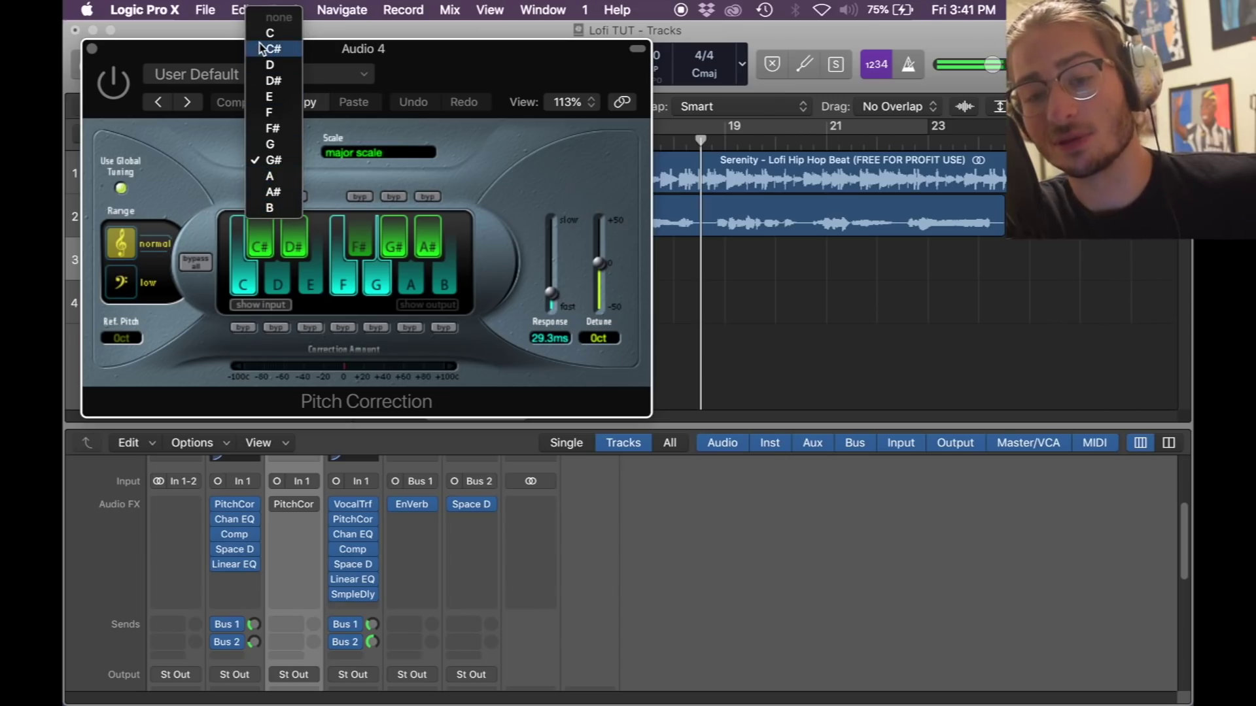
click(206, 124)
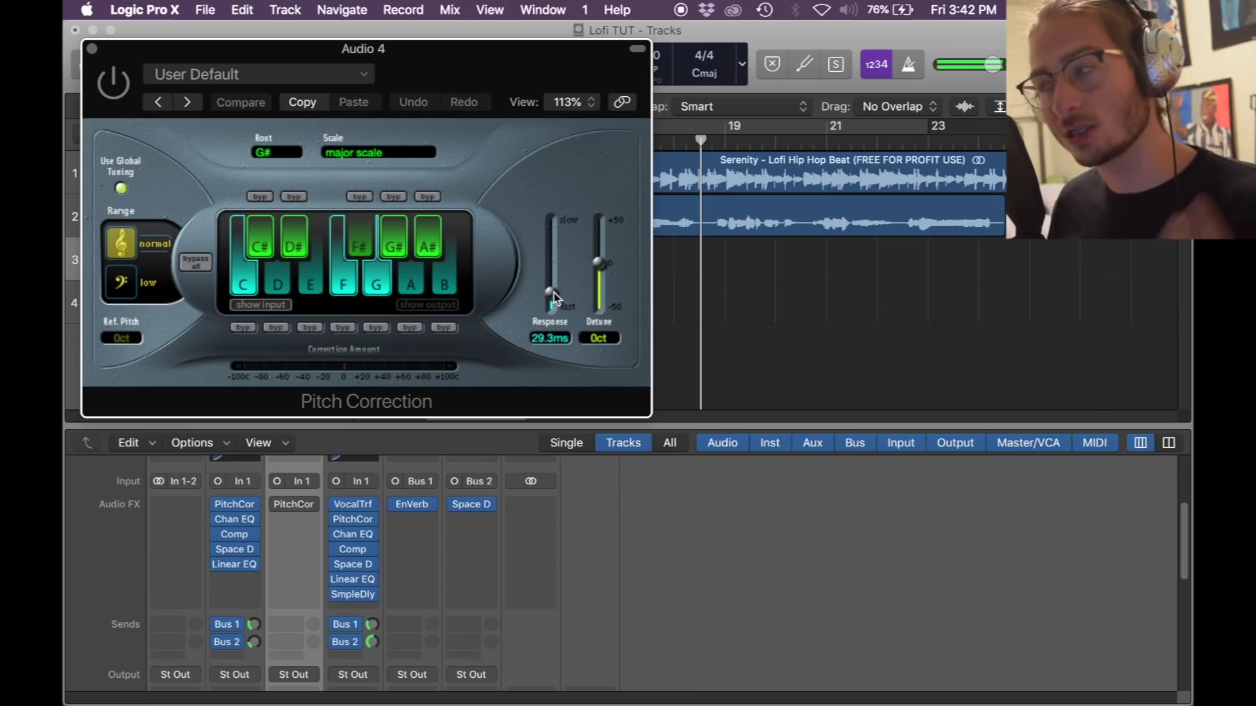
click(93, 49)
- Copy Lo Fi Vocal's Channel EQ to Audio 4 below Pitch Correction and open it as a mono plug-in
mouse_move(240, 520)
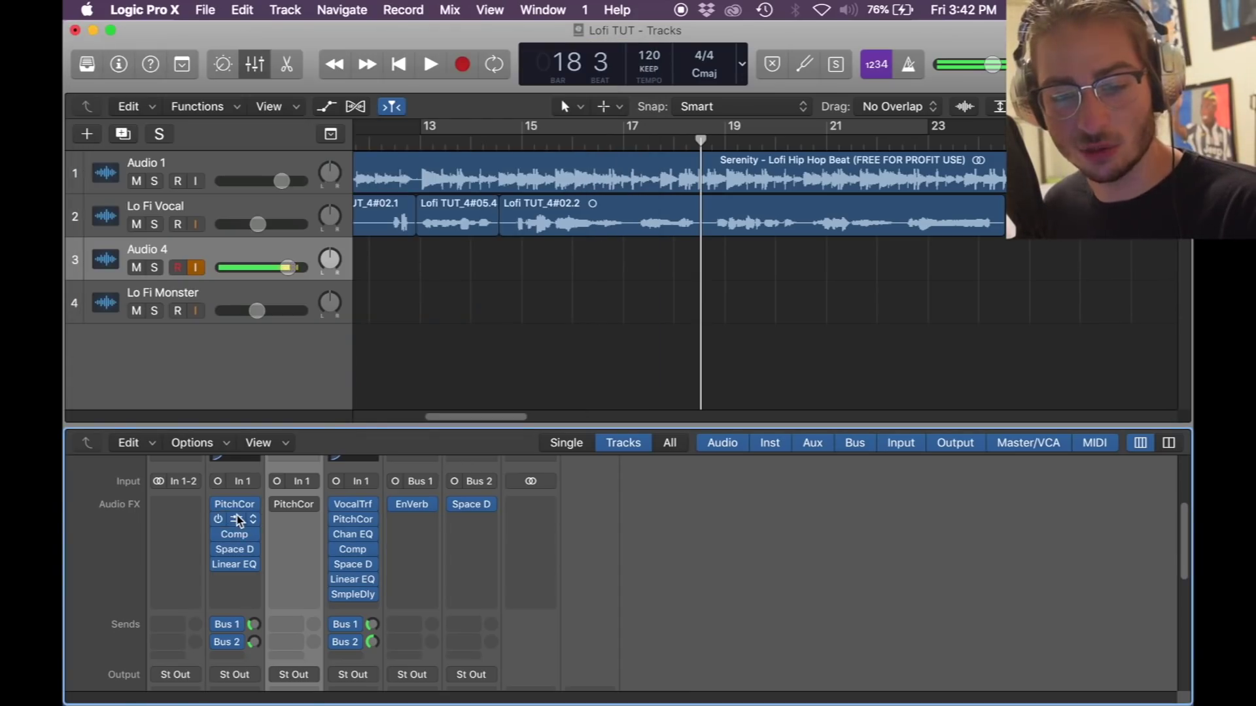
drag(239, 520, 294, 520)
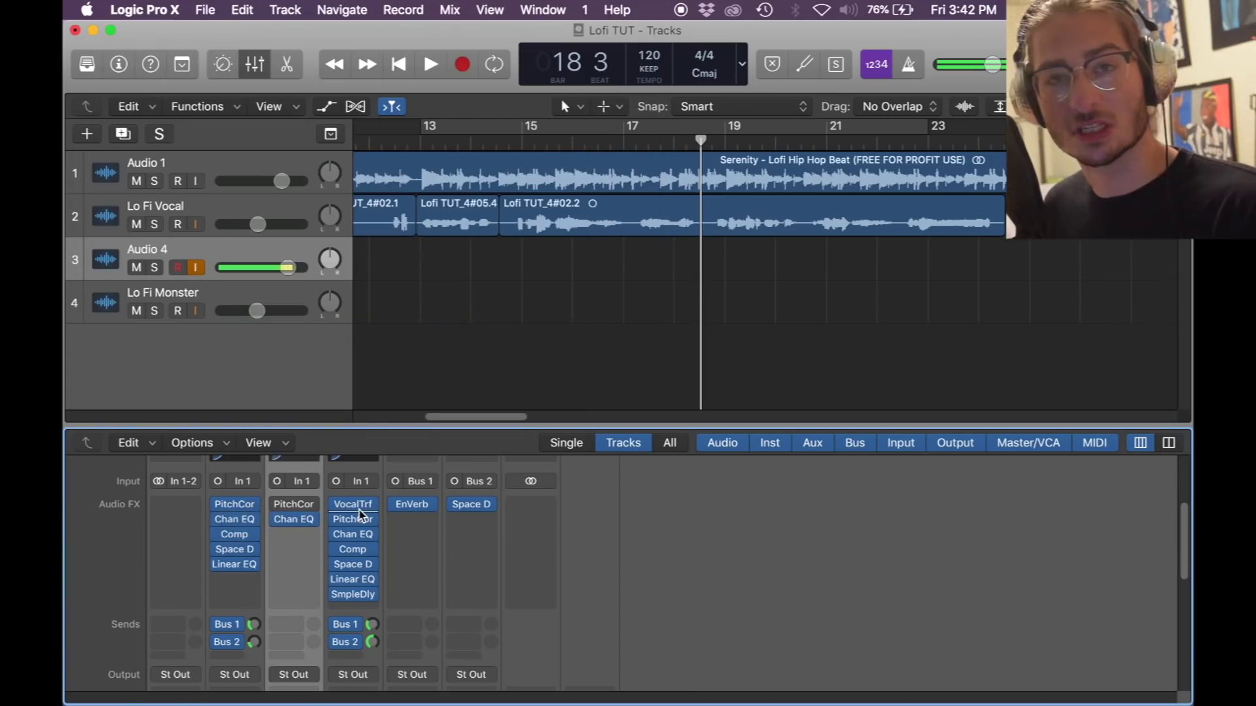
click(314, 520)
mouse_move(357, 539)
mouse_move(520, 540)
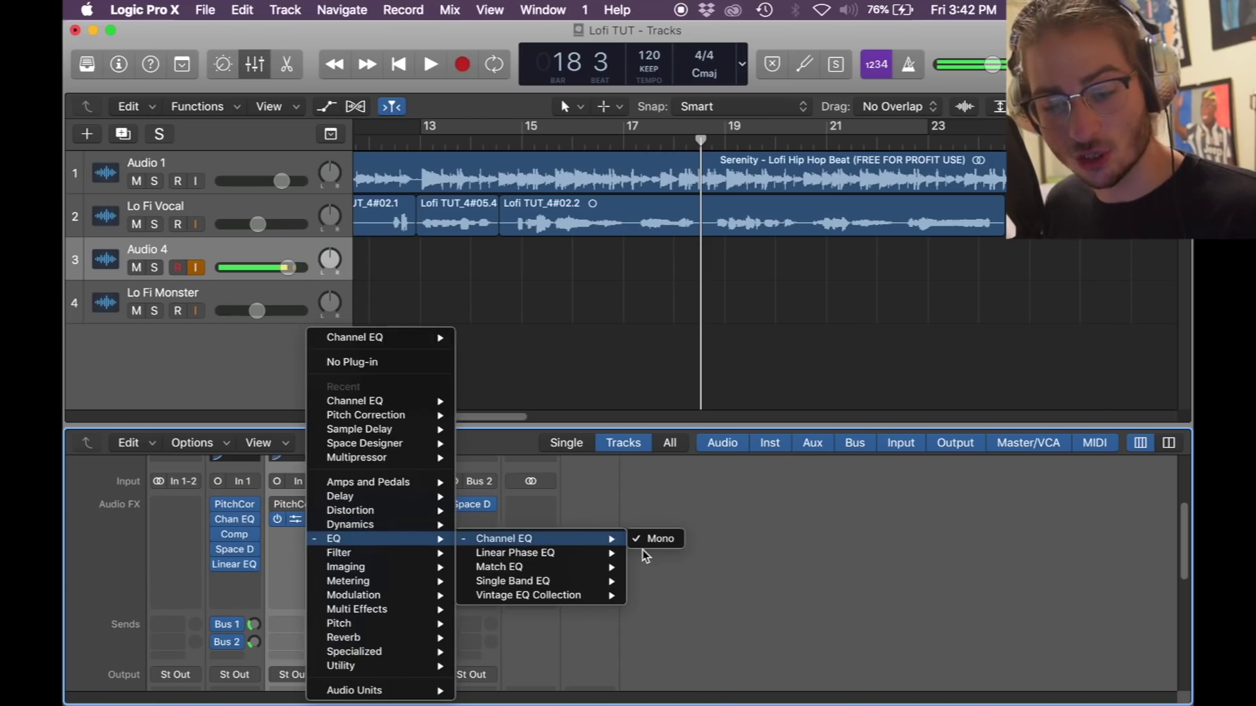
click(655, 546)
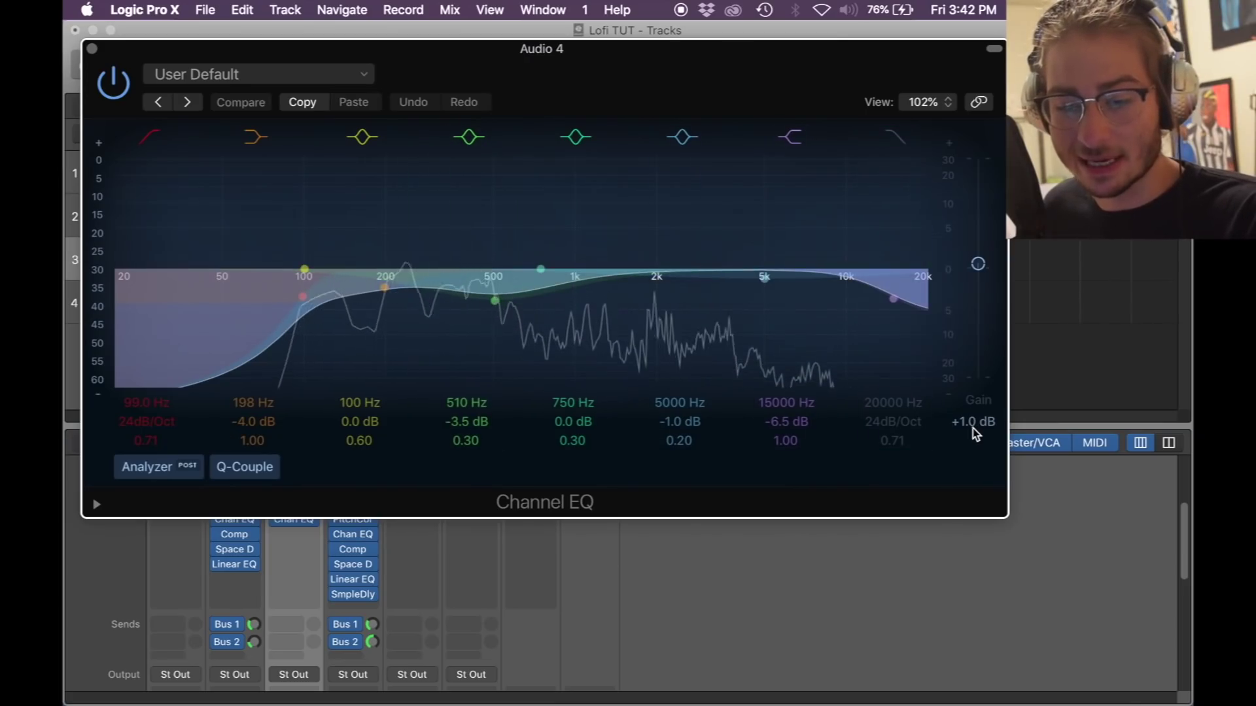
- Set Audio 4's Channel EQ master gain to 0.0 dB and its low-shelf band to 198 Hz at -4.0 dB
drag(977, 269, 978, 275)
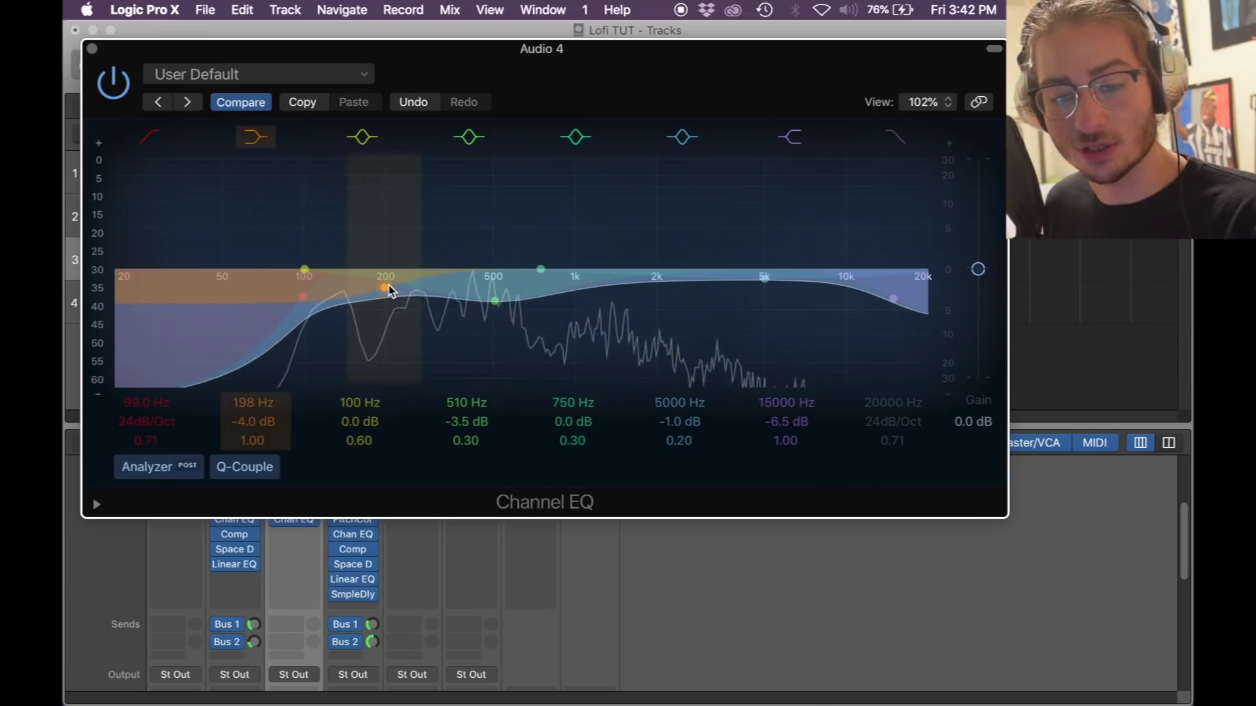
mouse_move(385, 286)
mouse_down()
mouse_move(302, 272)
mouse_move(387, 289)
mouse_up()
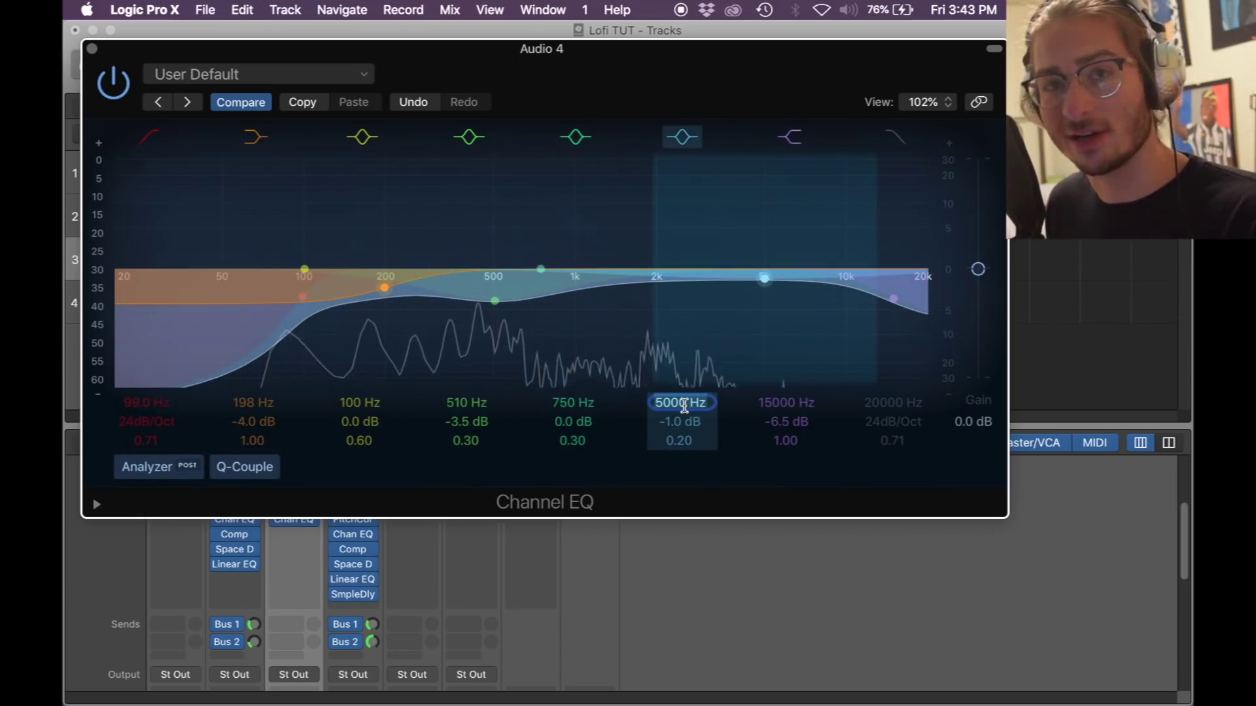
drag(981, 277, 981, 270)
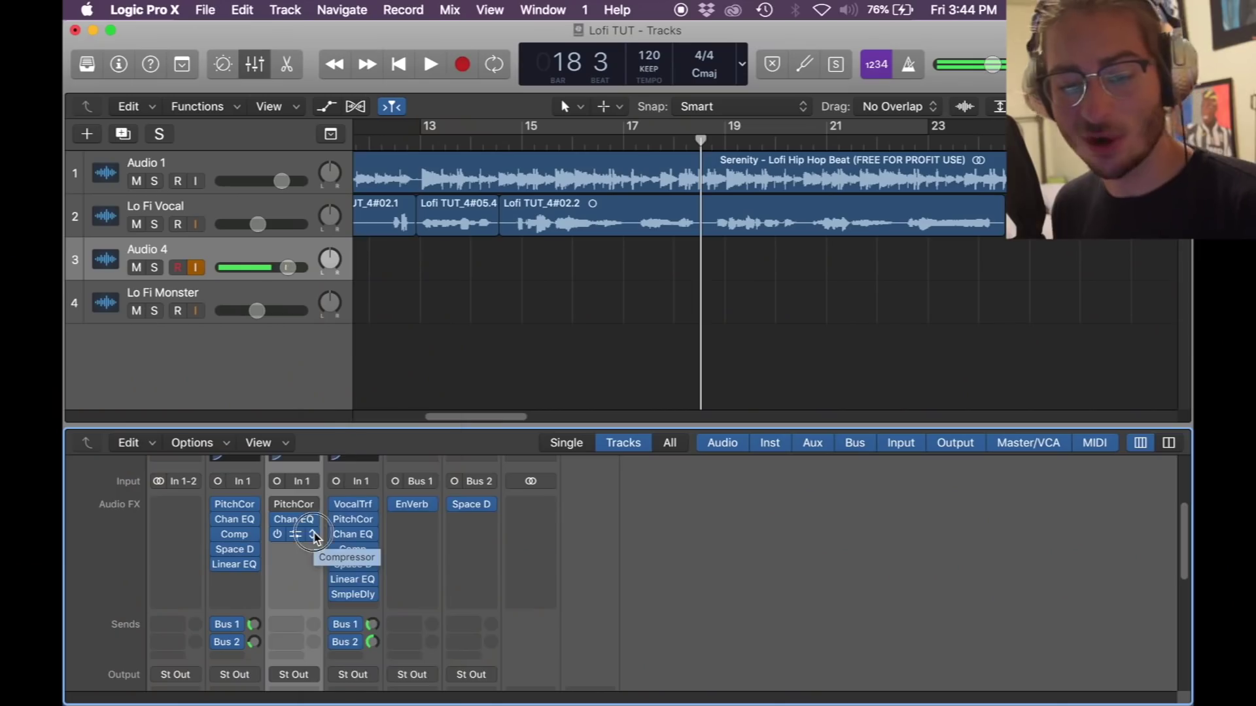
- Choose a mono Compressor for Audio 4's third effect slot, below the Channel EQ, and open its settings
click(296, 535)
mouse_move(370, 533)
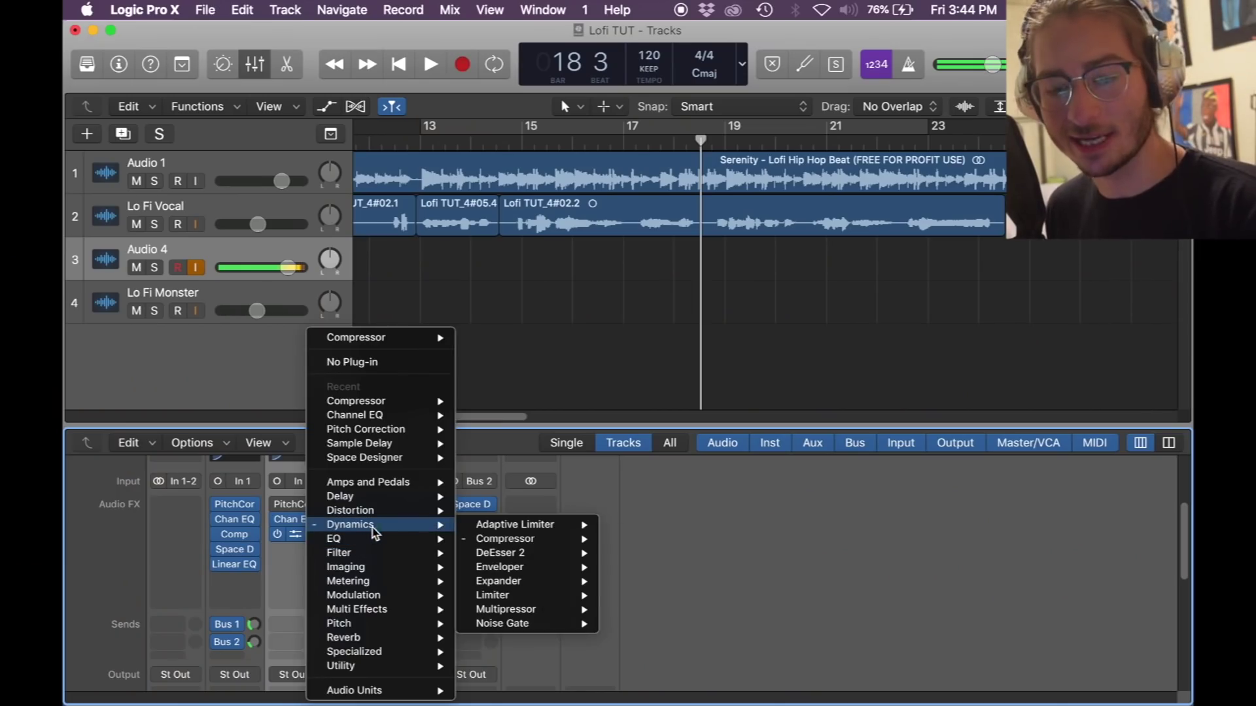
mouse_move(505, 538)
click(624, 535)
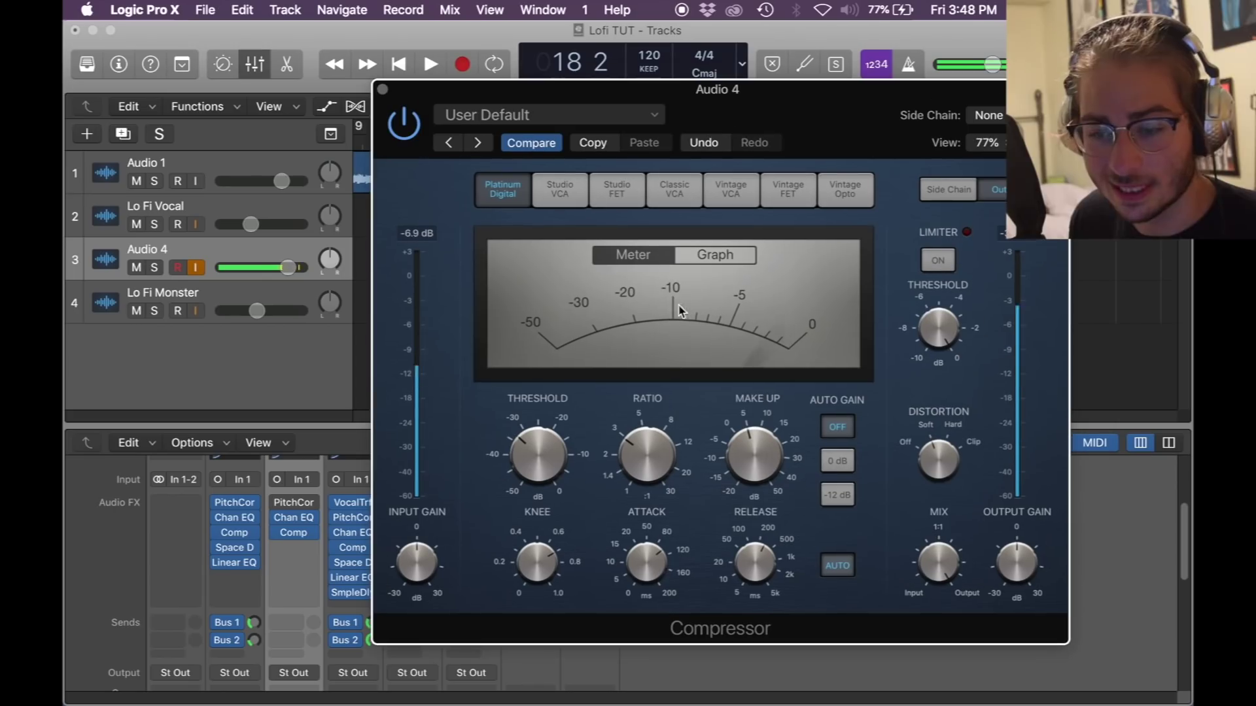
- Examine the Compressor's threshold, ratio, make-up, knee, attack and release settings on Audio 4, and close the plug-in
mouse_move(531, 471)
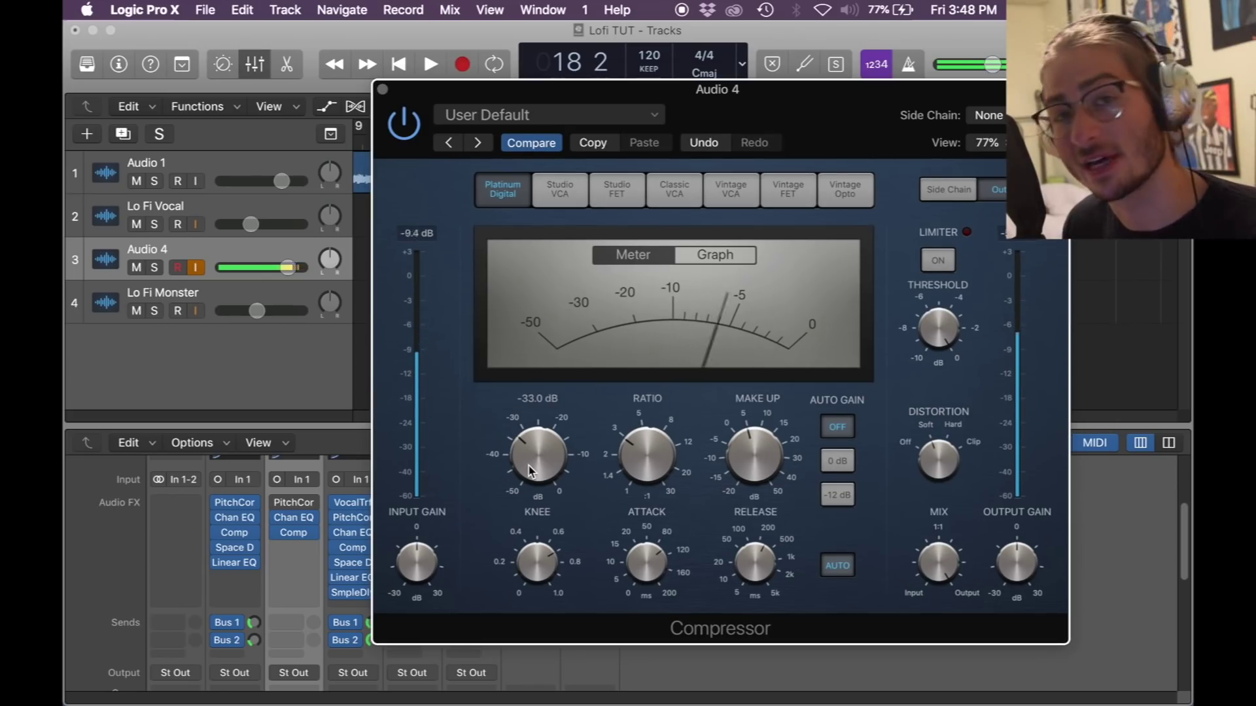
mouse_move(677, 465)
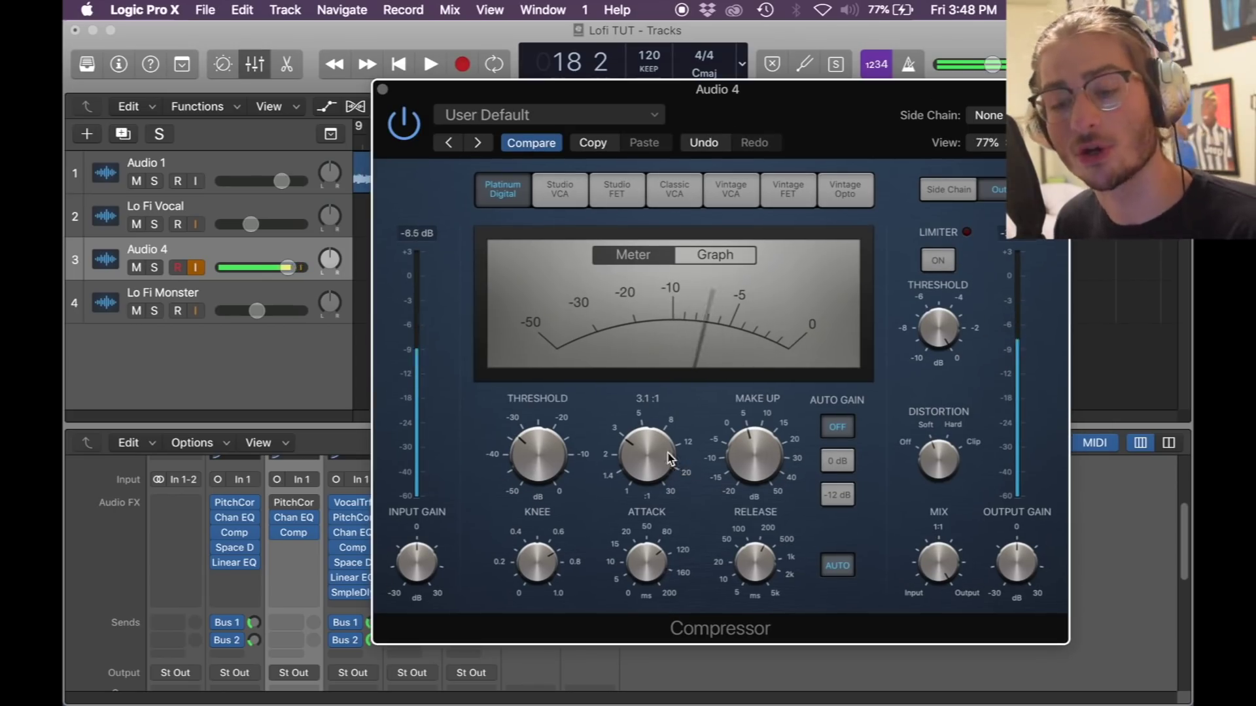
mouse_move(737, 451)
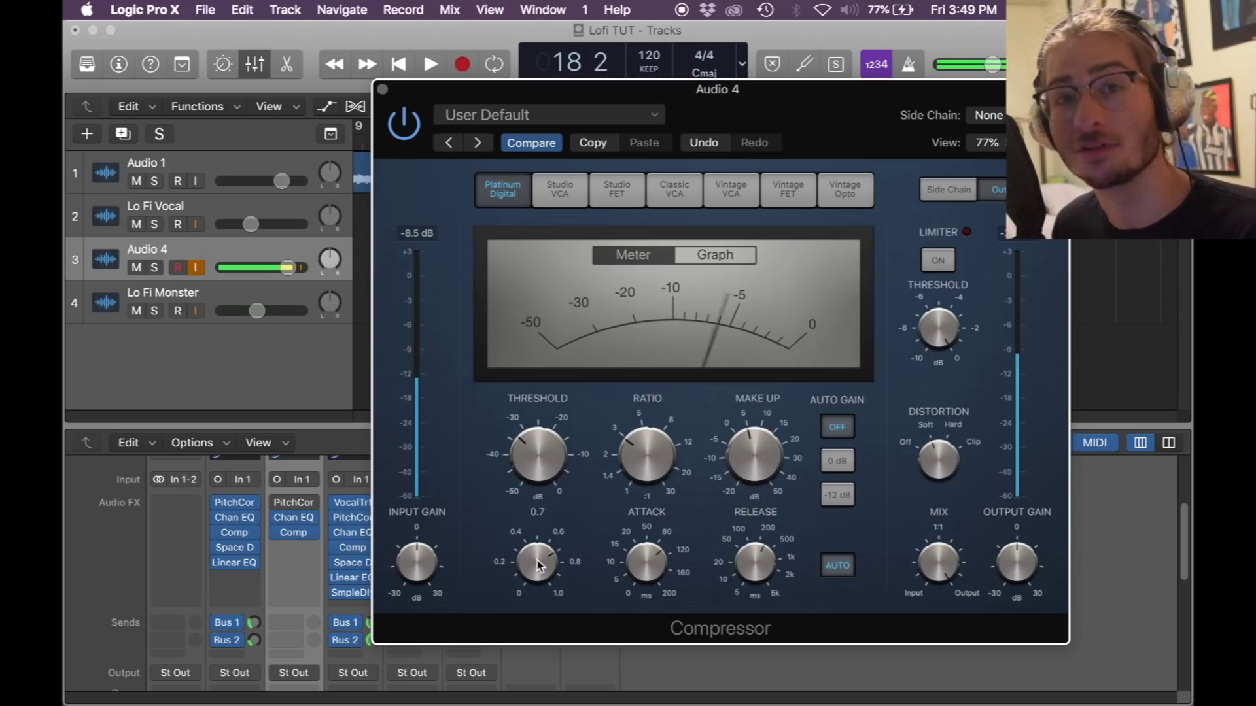
mouse_move(626, 570)
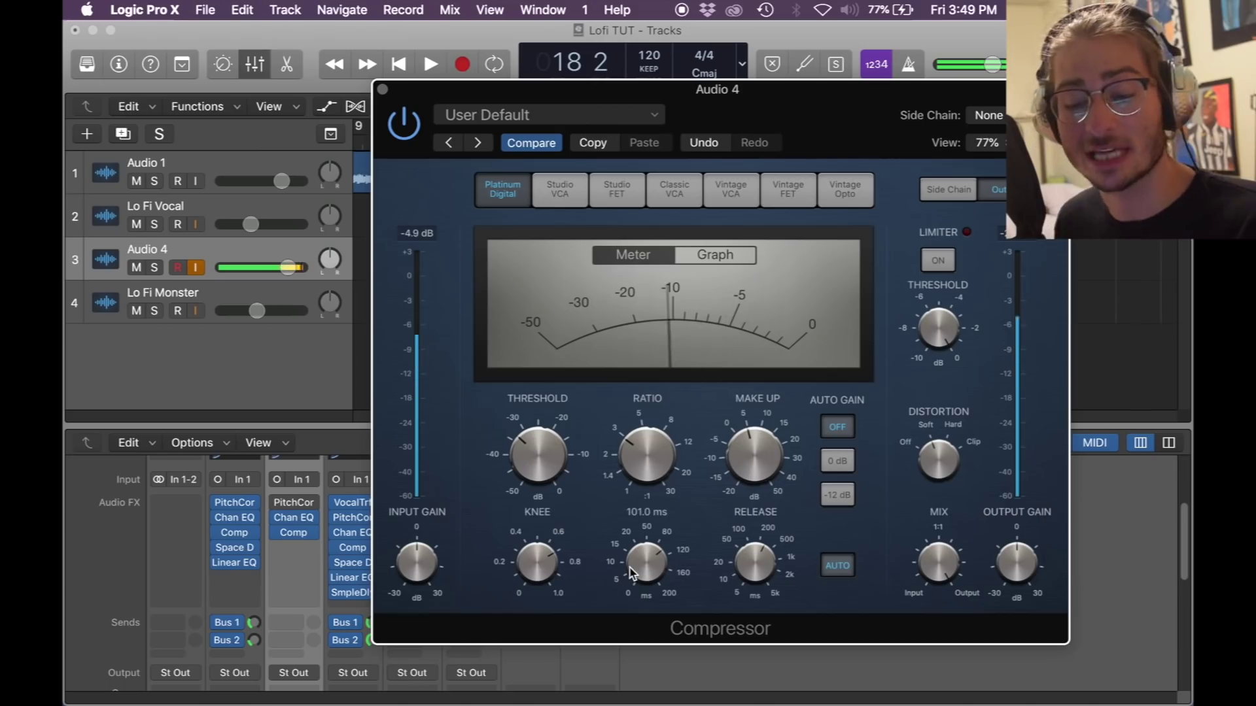
mouse_move(760, 574)
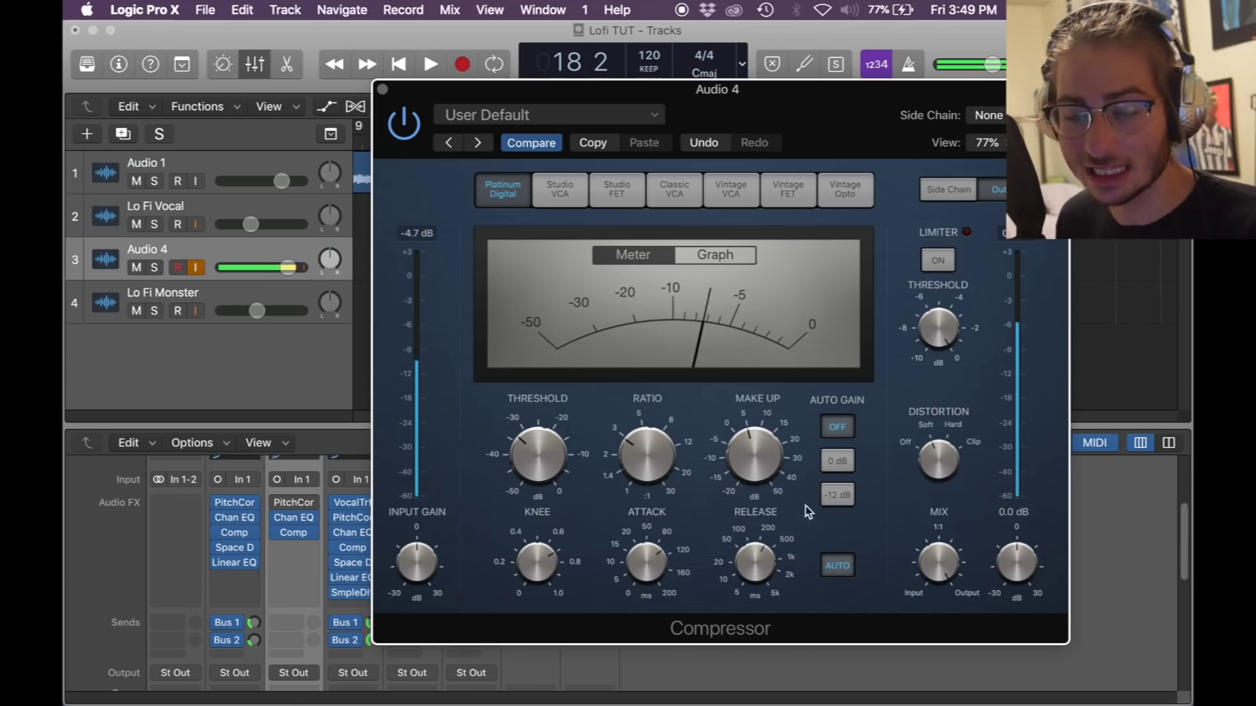
click(382, 90)
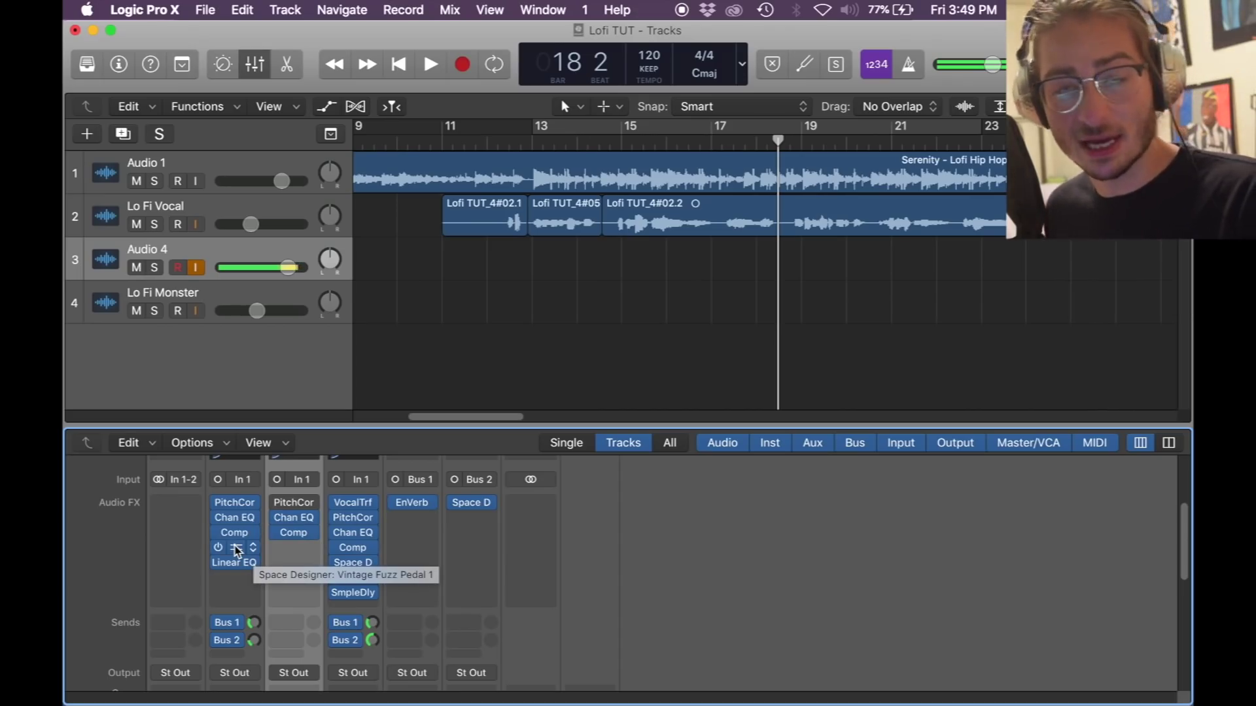
- Copy Lo Fi Vocal's Space Designer to Audio 4 below the Compressor and open its settings window clear of the effects list
drag(237, 551, 297, 551)
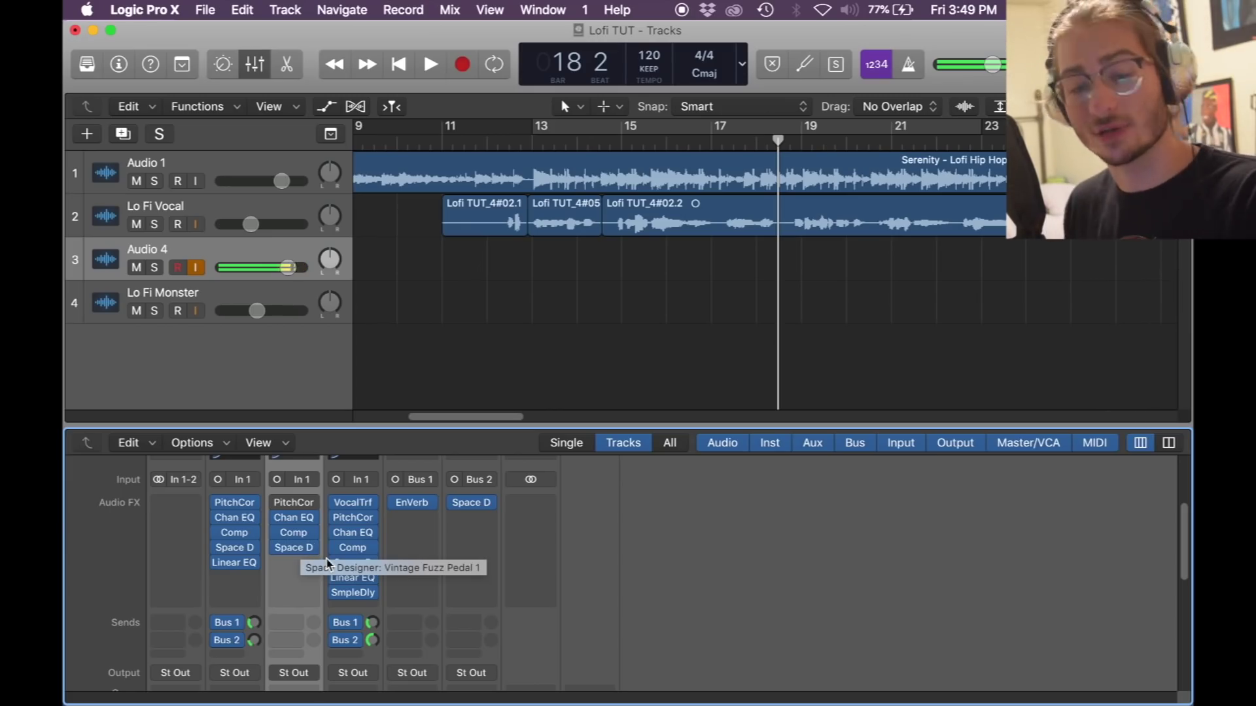
click(312, 547)
mouse_move(362, 639)
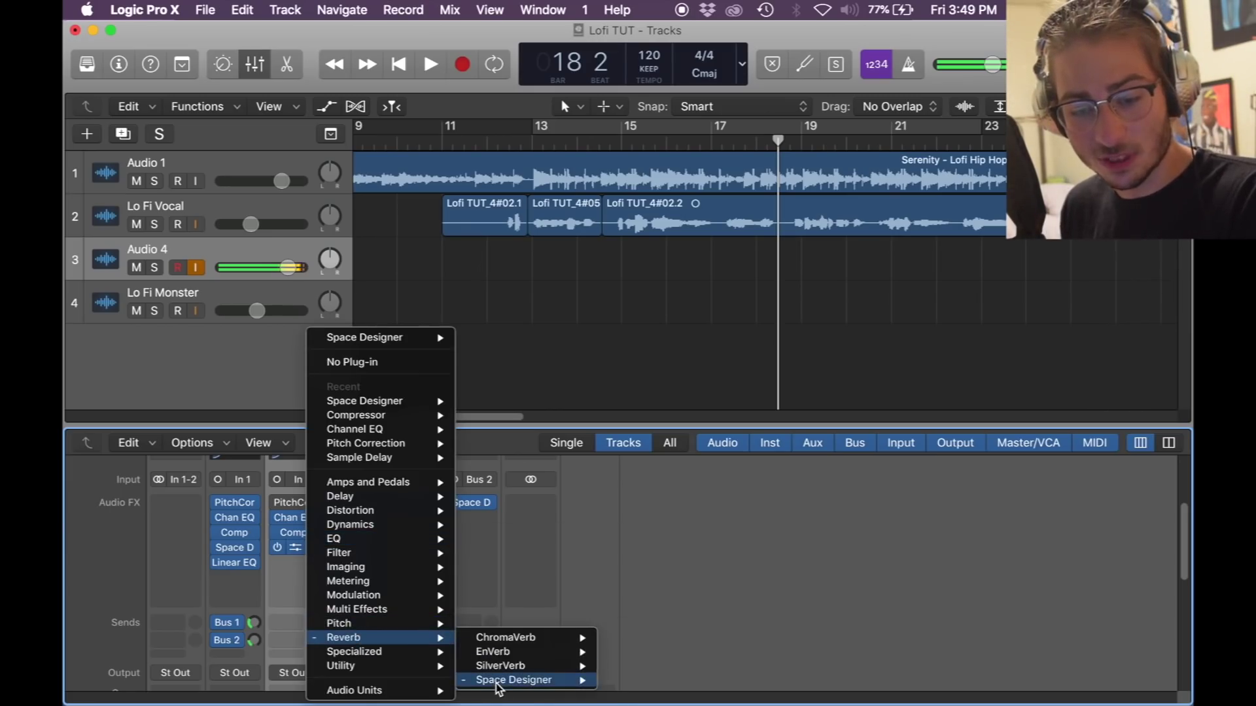
click(725, 516)
click(296, 548)
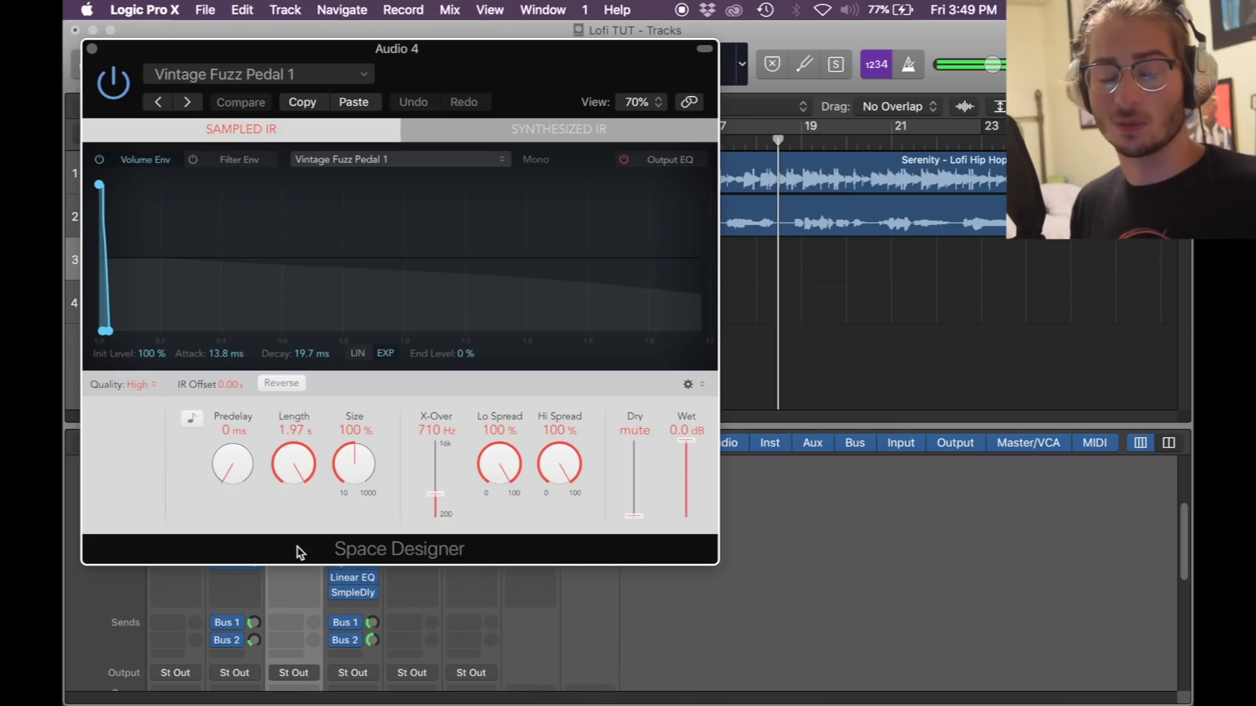
drag(452, 66, 670, 95)
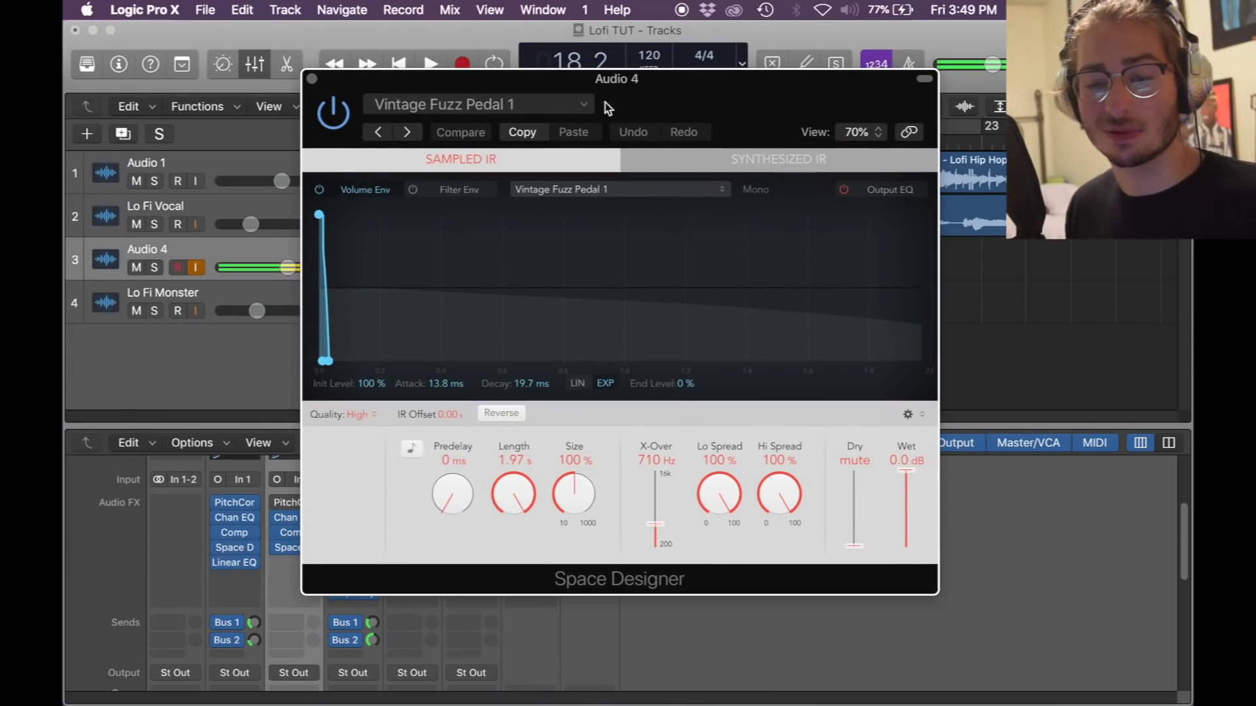
- Load the Vintage Fuzz Pedal 1 preset from the Analog Circuits group of Warped Effects in Audio 4's Space Designer
click(484, 105)
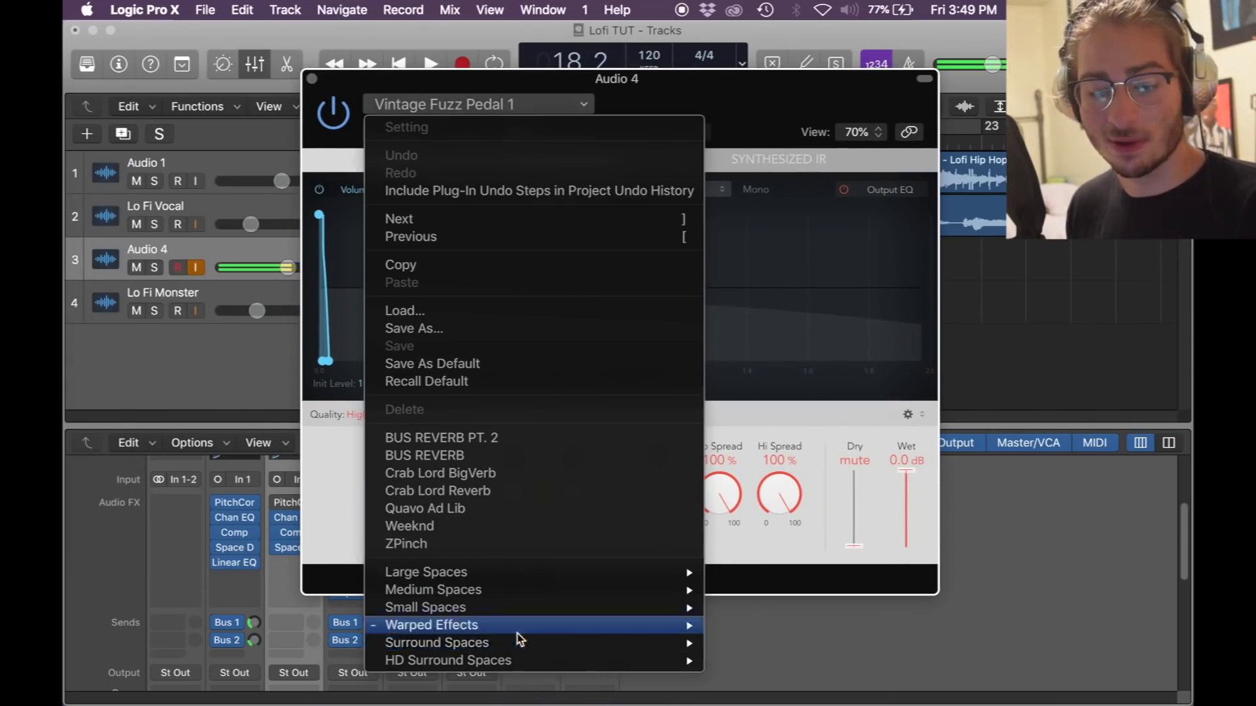
mouse_move(518, 628)
mouse_move(743, 690)
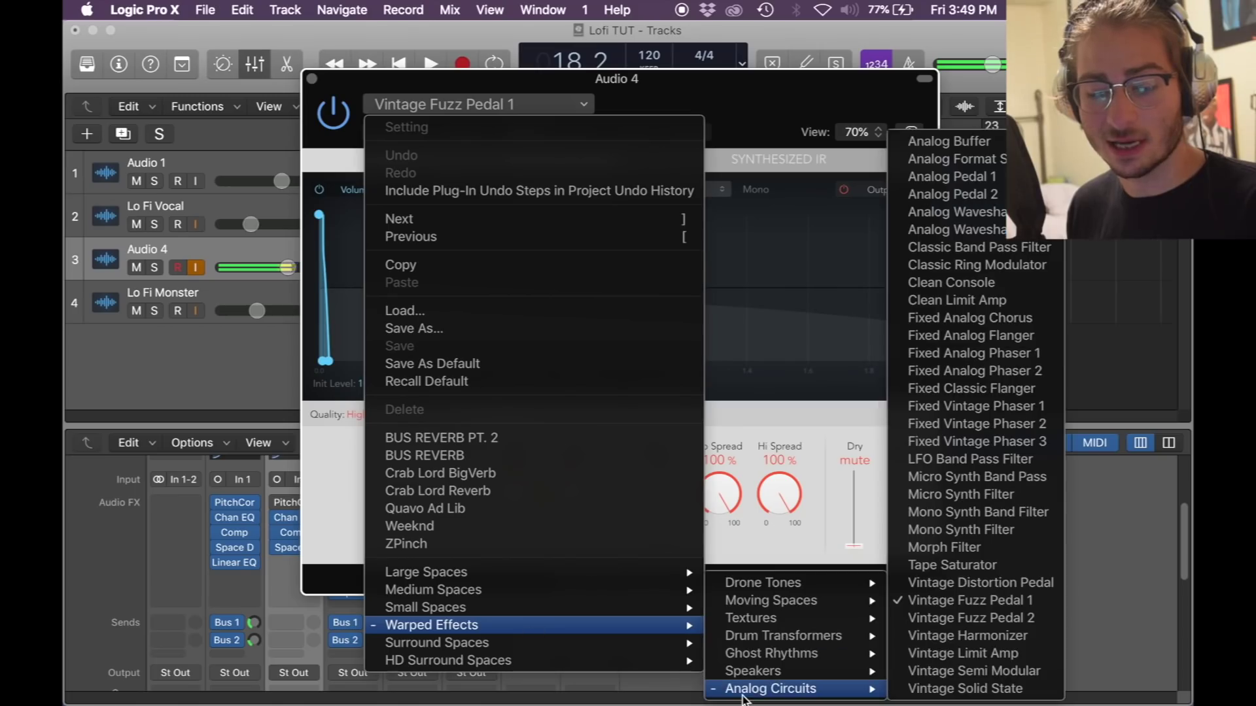
click(934, 606)
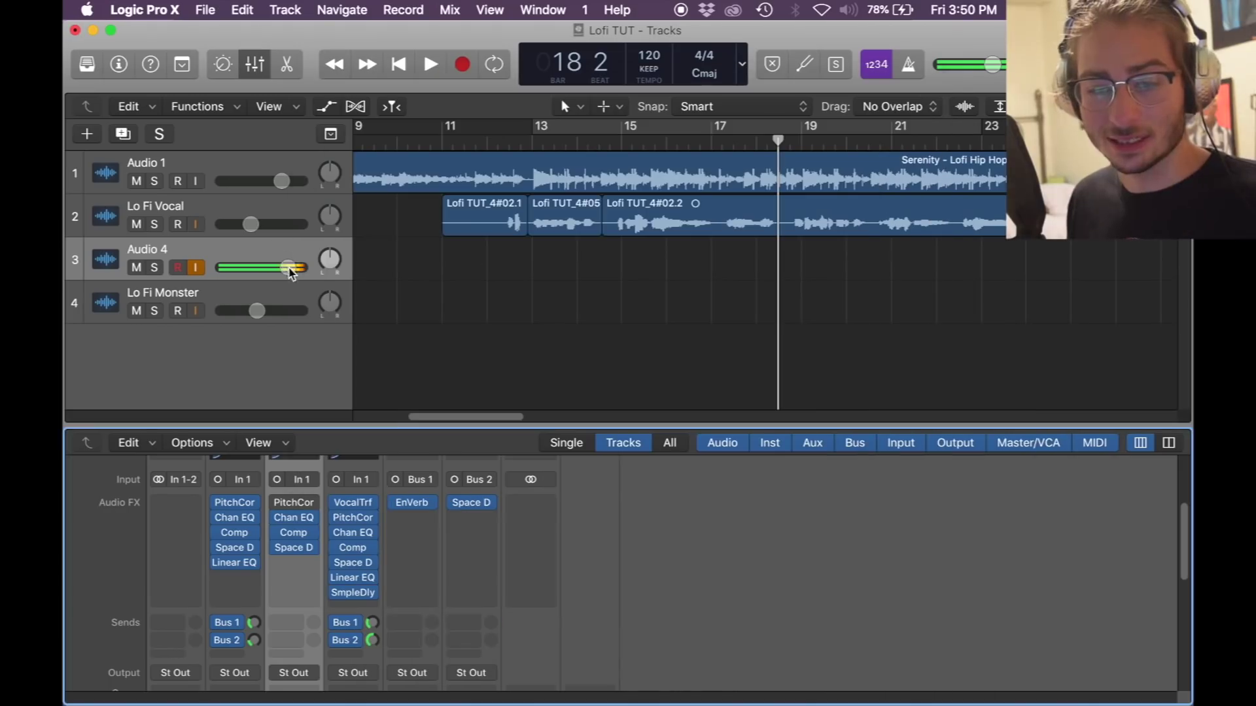
- Lower Audio 4's track volume and copy Lo Fi Vocal's Linear Phase EQ to it below Space Designer, with its settings open
drag(287, 268, 263, 268)
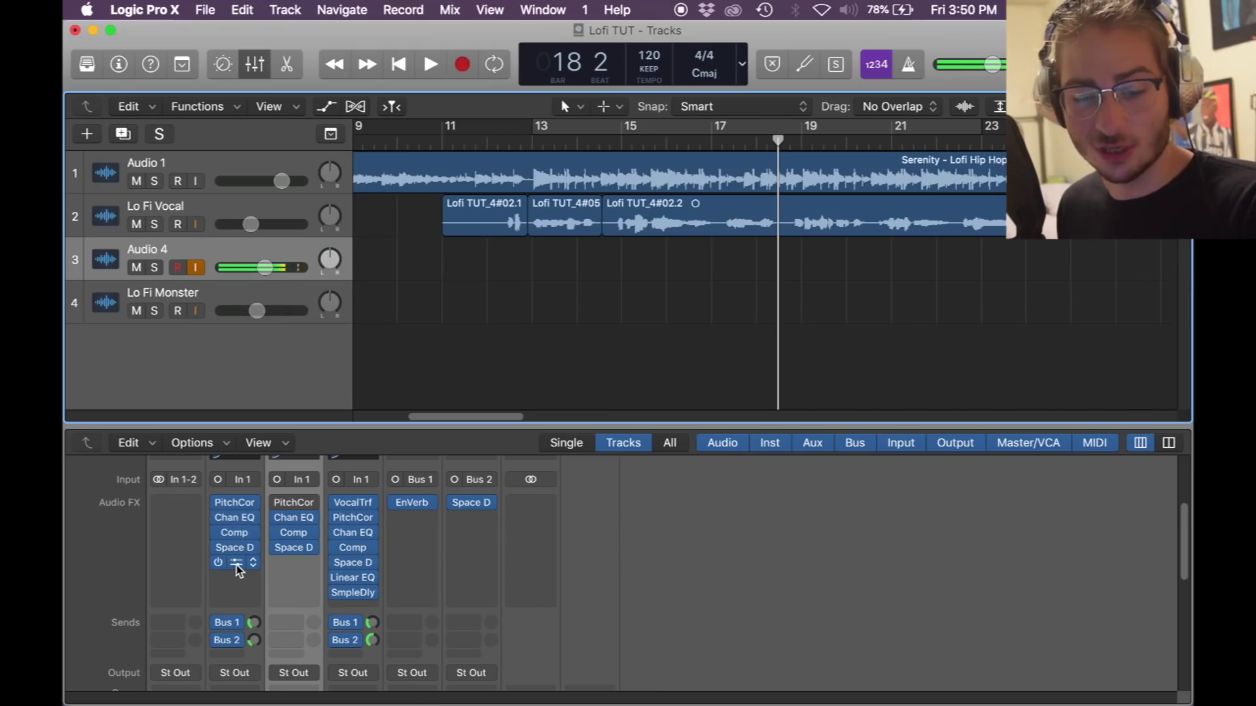
drag(238, 567, 300, 567)
click(312, 562)
mouse_move(386, 538)
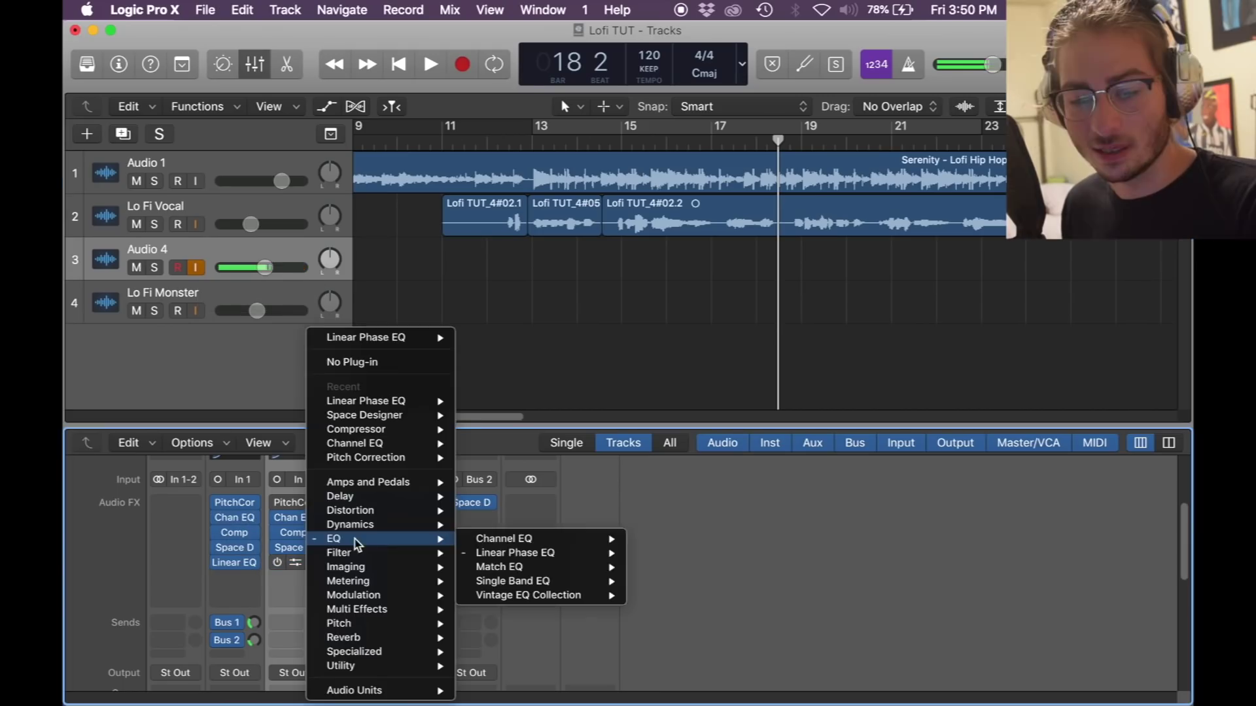
click(647, 553)
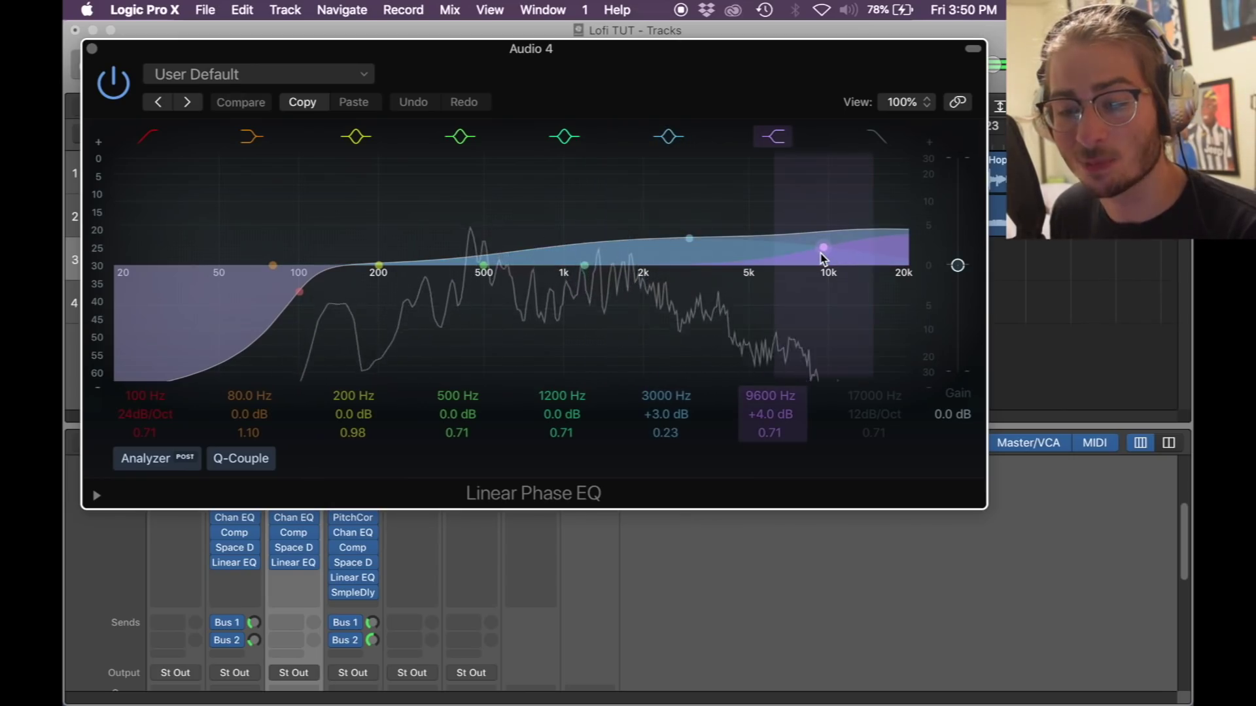
- Set the high-shelf band of Audio 4's Linear Phase EQ to 10000 Hz at +4.0 dB and close the plug-in
drag(823, 254, 828, 247)
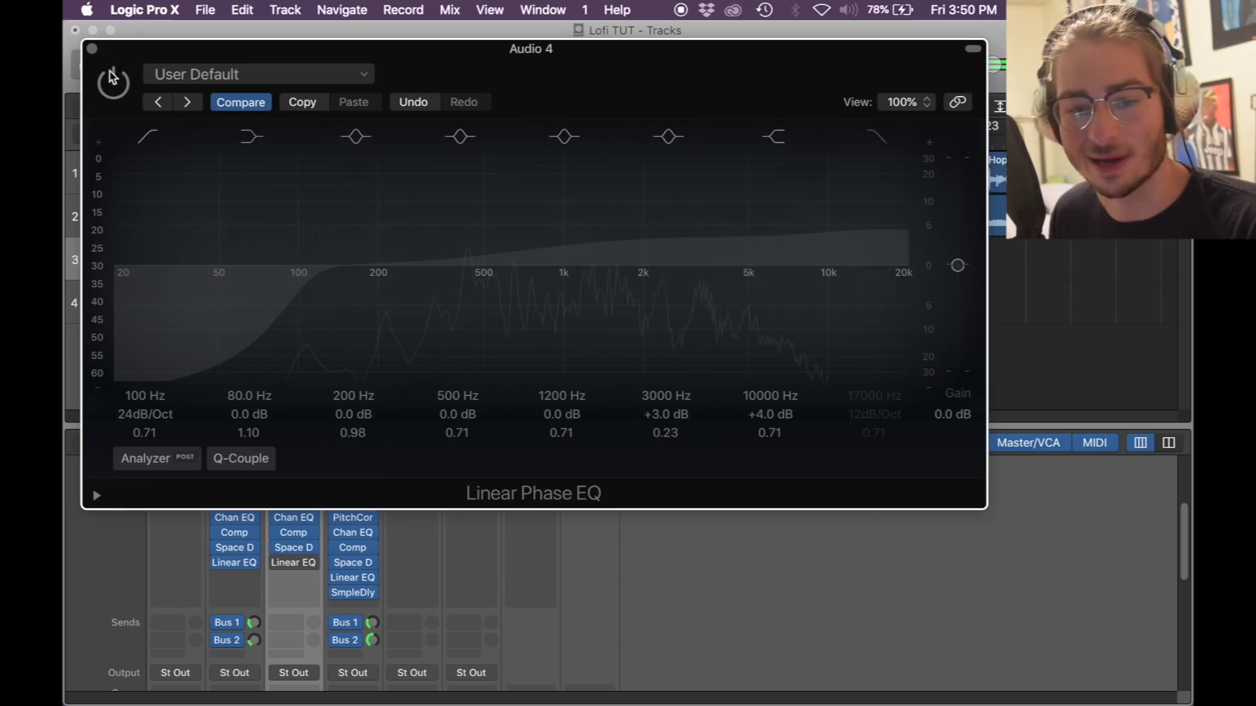
click(91, 48)
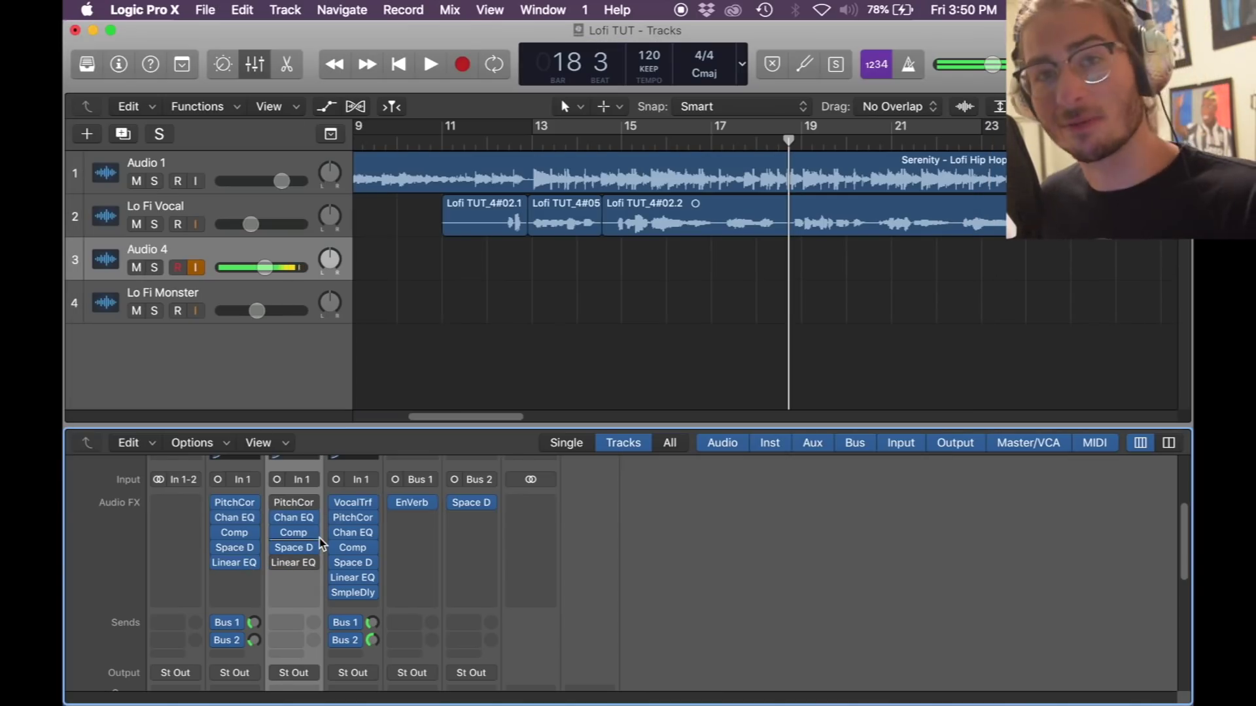
- Add a Bus 1 send to the Audio 4 channel strip
click(294, 623)
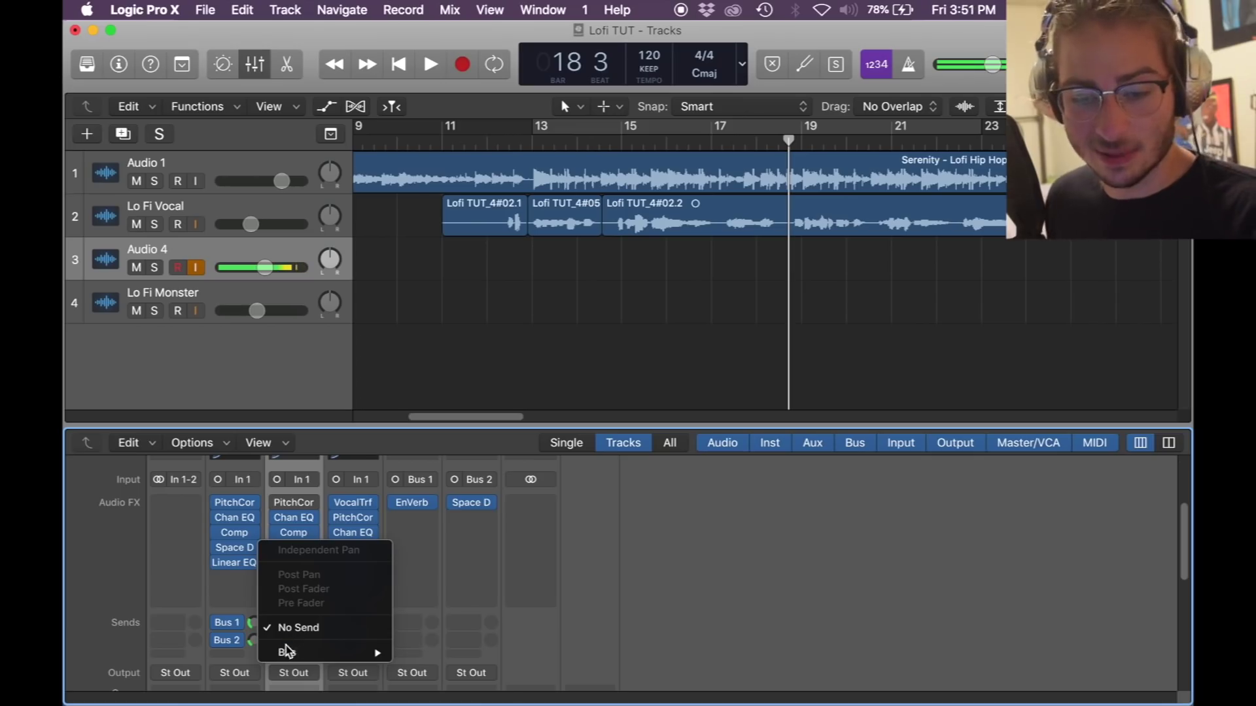
mouse_move(287, 647)
click(419, 142)
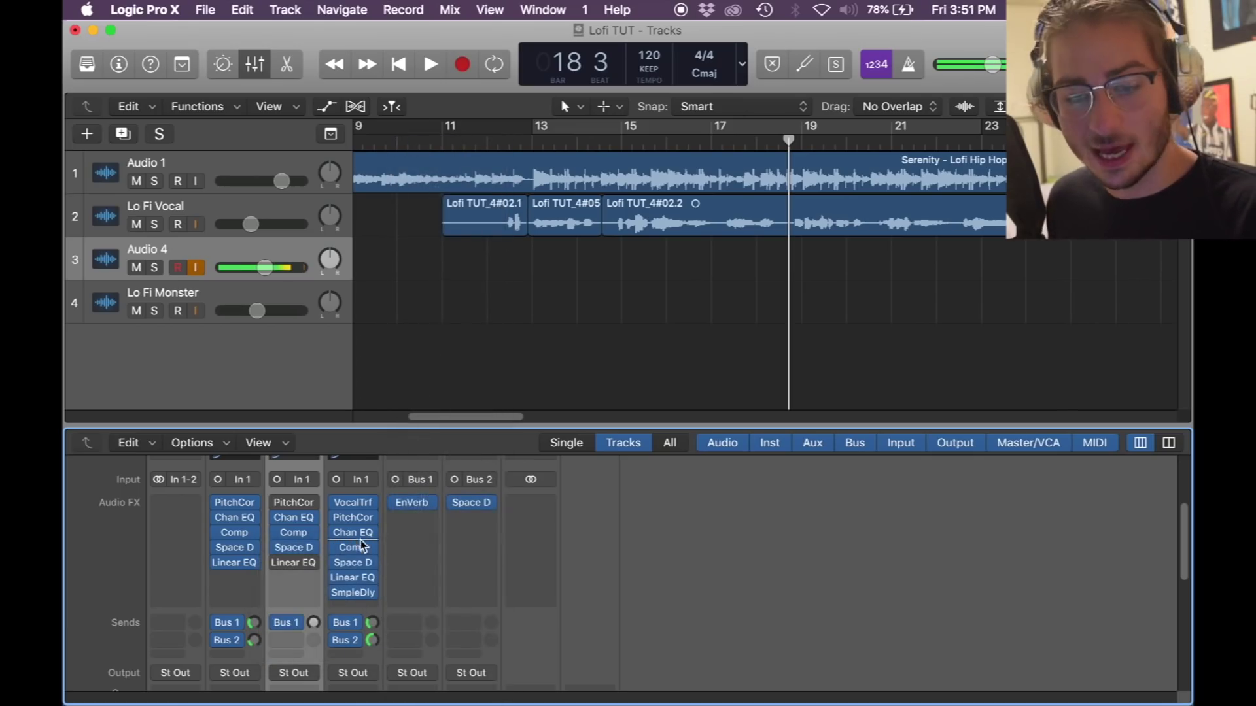
- Load EnVerb on the Bus 1 aux channel, recall its default setting and close the plug-in window
click(427, 504)
mouse_move(491, 638)
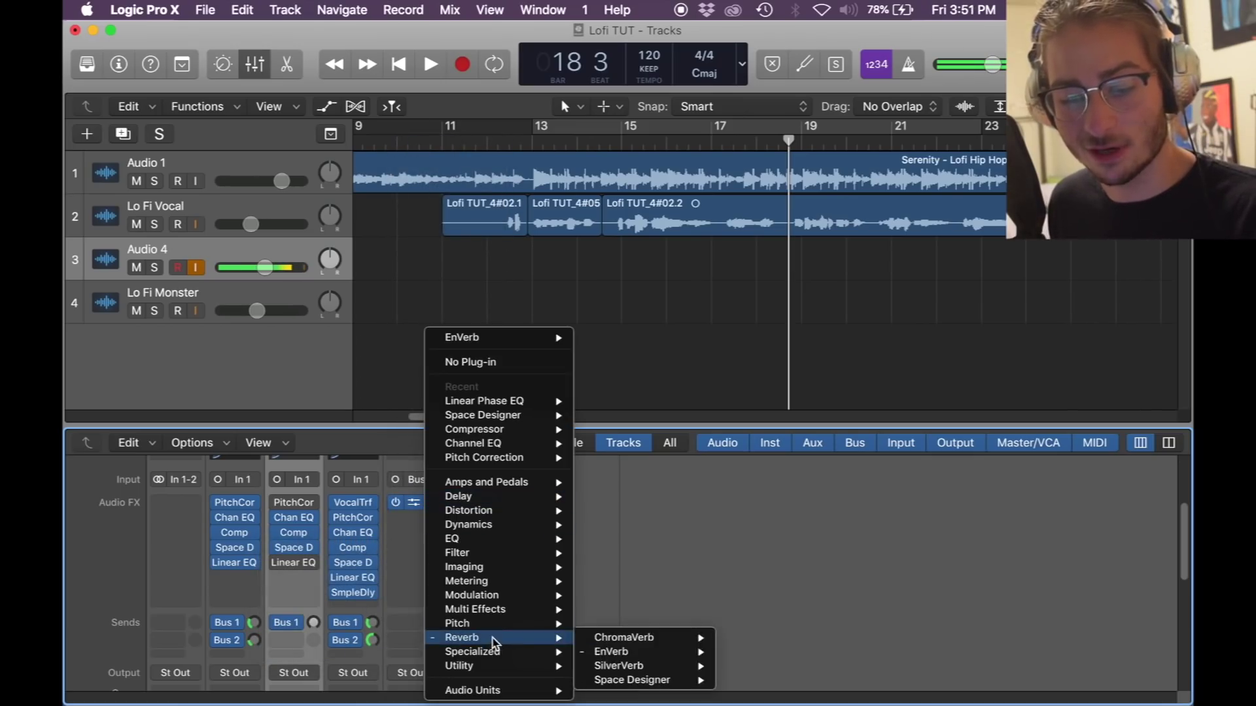
mouse_move(654, 652)
click(775, 670)
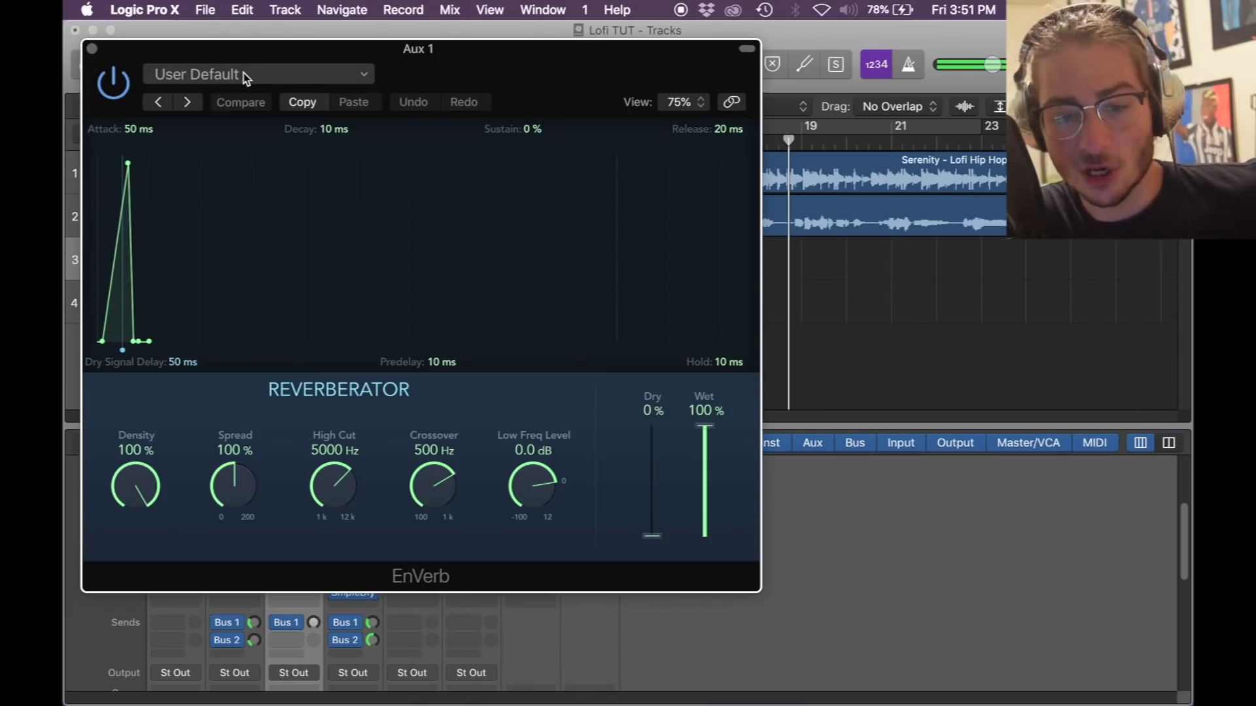
click(244, 76)
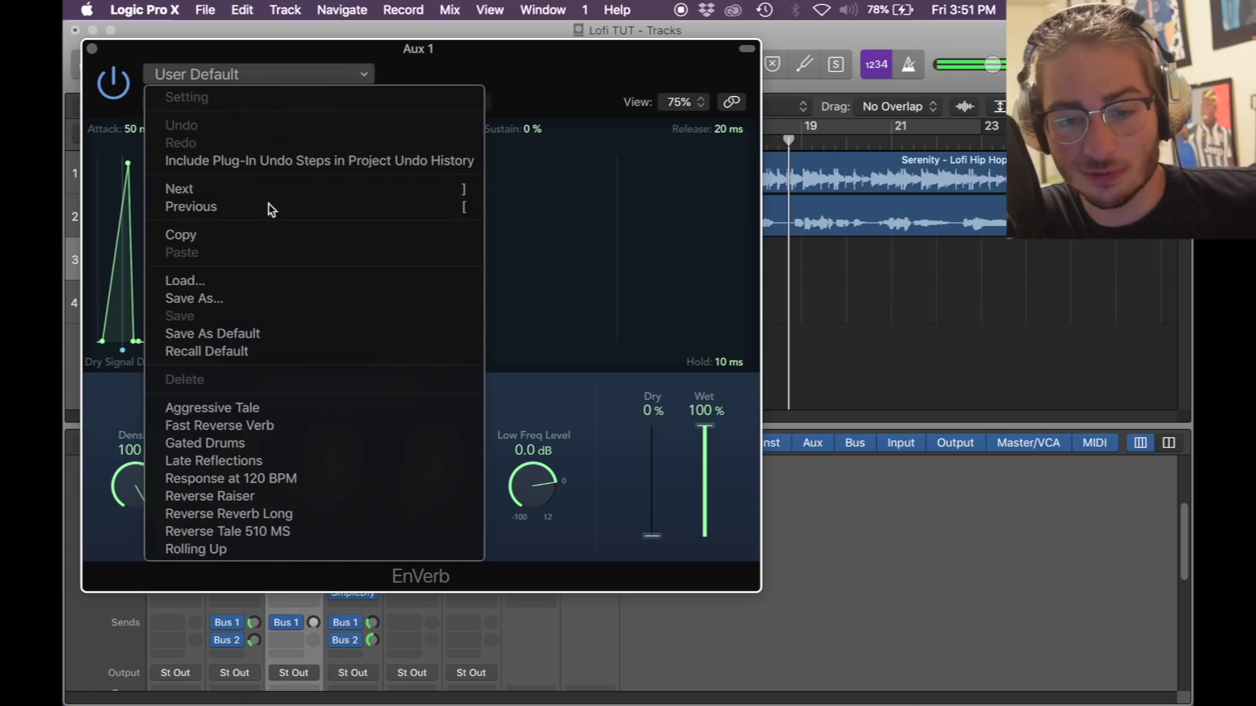
click(279, 354)
click(92, 49)
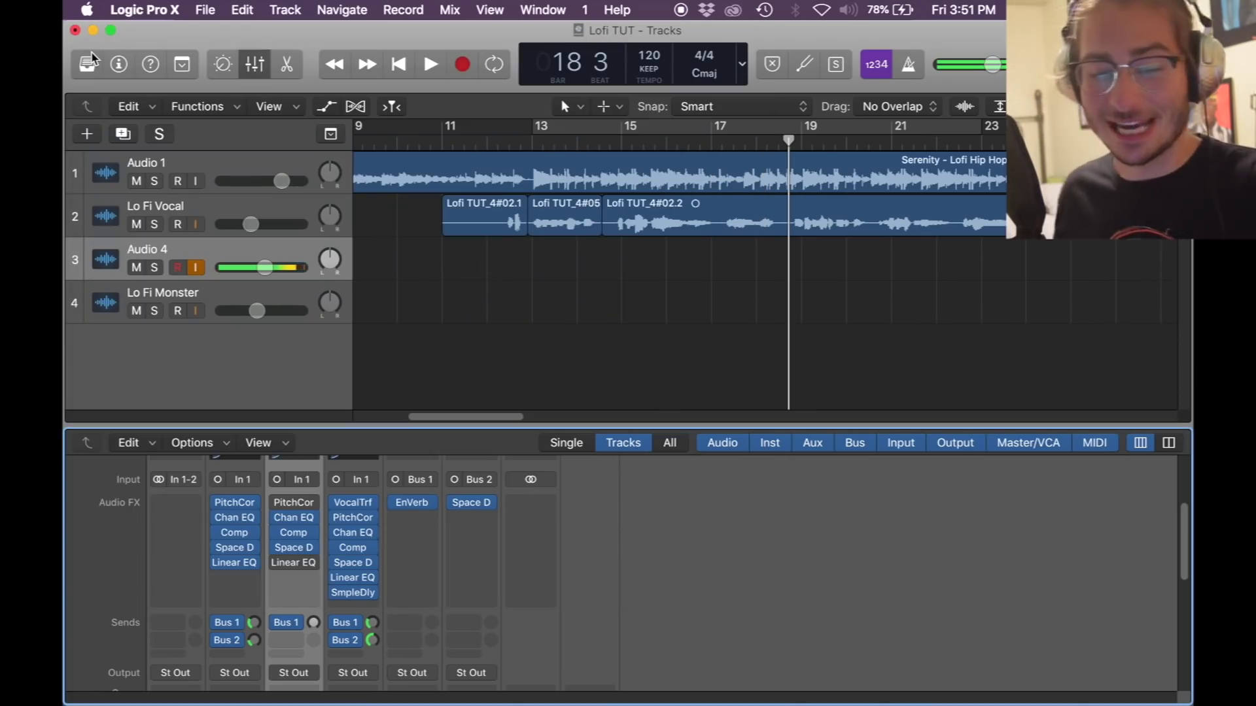
- Raise Audio 4's Bus 1 send level and add a Bus 2 send below it
click(249, 623)
drag(313, 622, 329, 585)
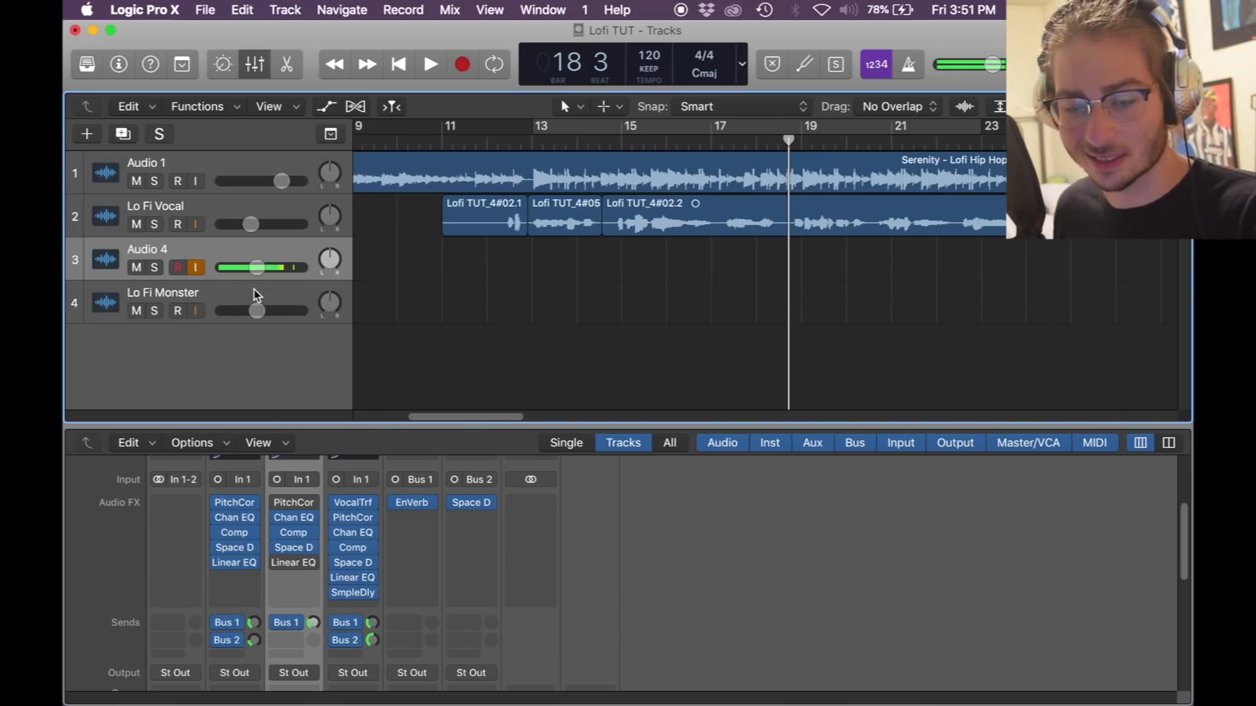
click(287, 643)
mouse_move(307, 671)
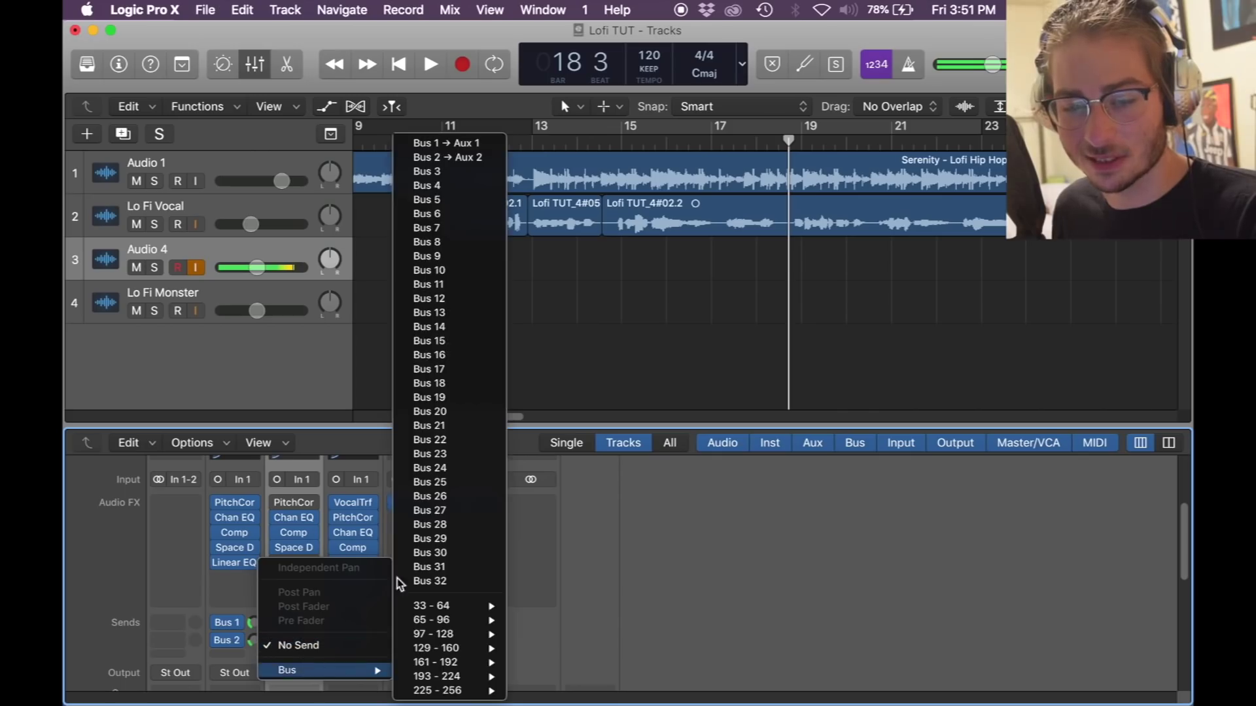
click(413, 187)
- Inspect the Space Designer on the Bus 2 aux channel, including its Large Spaces plate reverb presets and its dry and wet levels
click(480, 516)
mouse_move(575, 639)
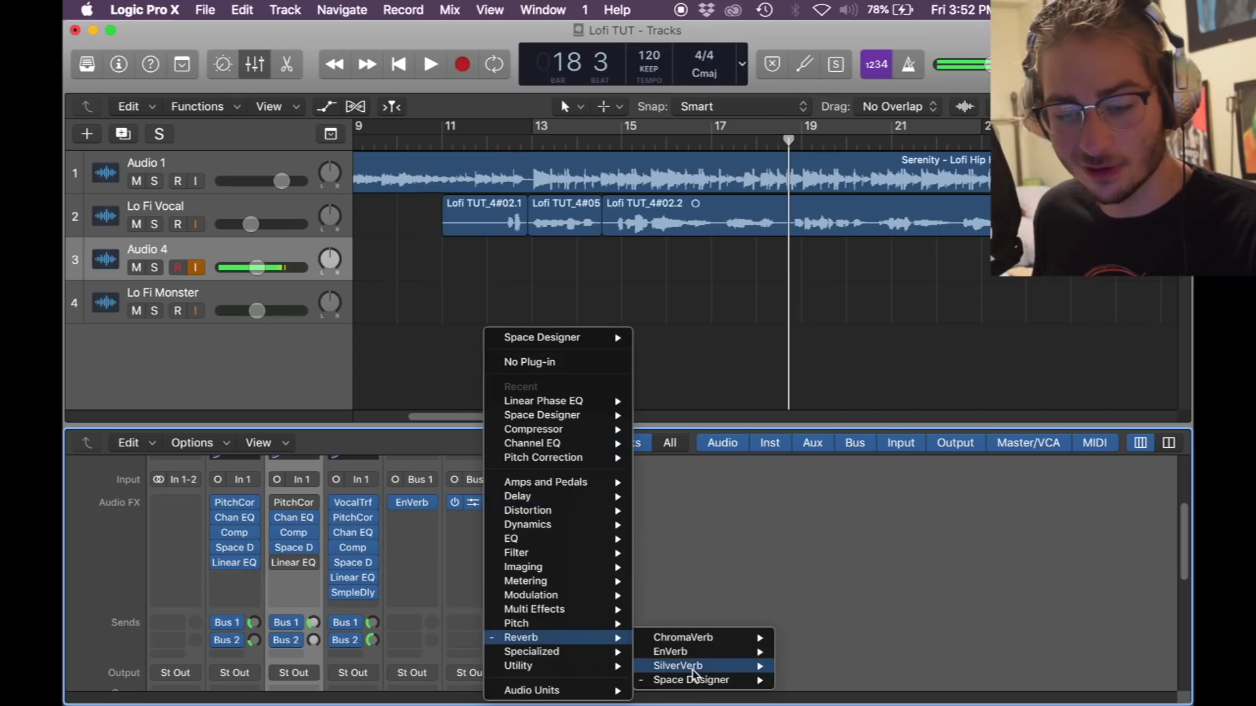
mouse_move(695, 680)
click(805, 676)
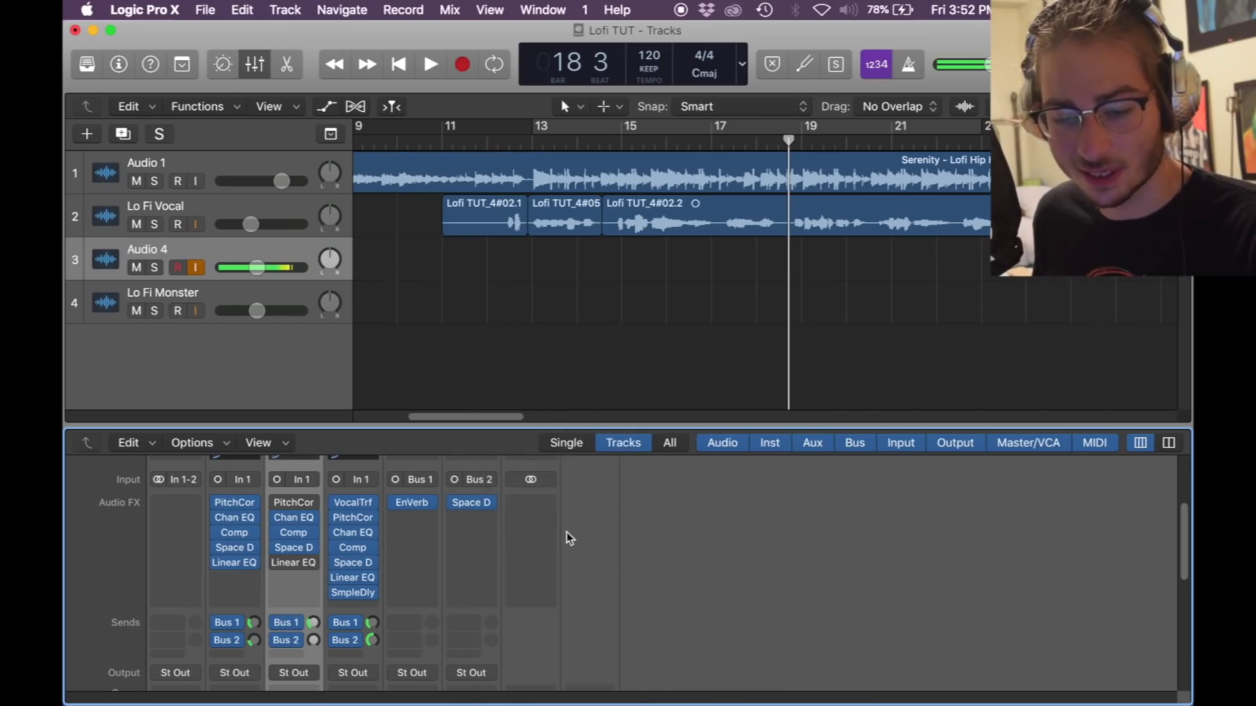
click(476, 504)
drag(560, 299, 550, 145)
click(480, 170)
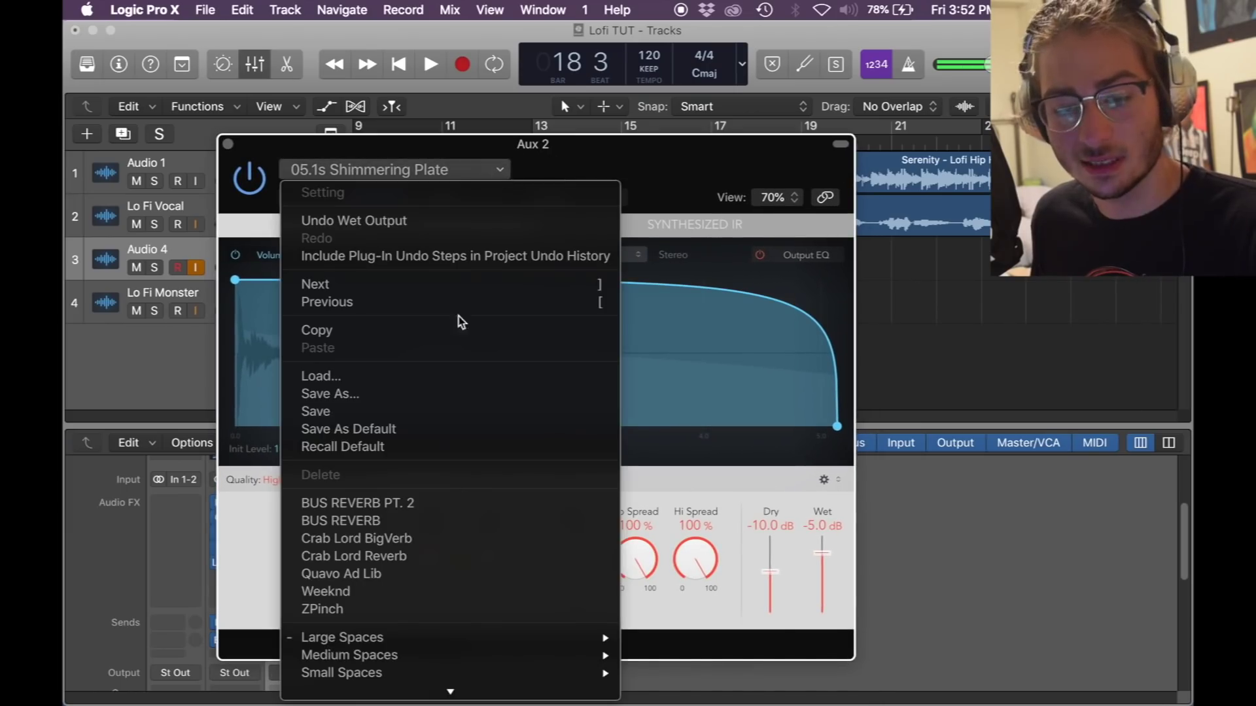
mouse_move(465, 639)
mouse_move(705, 626)
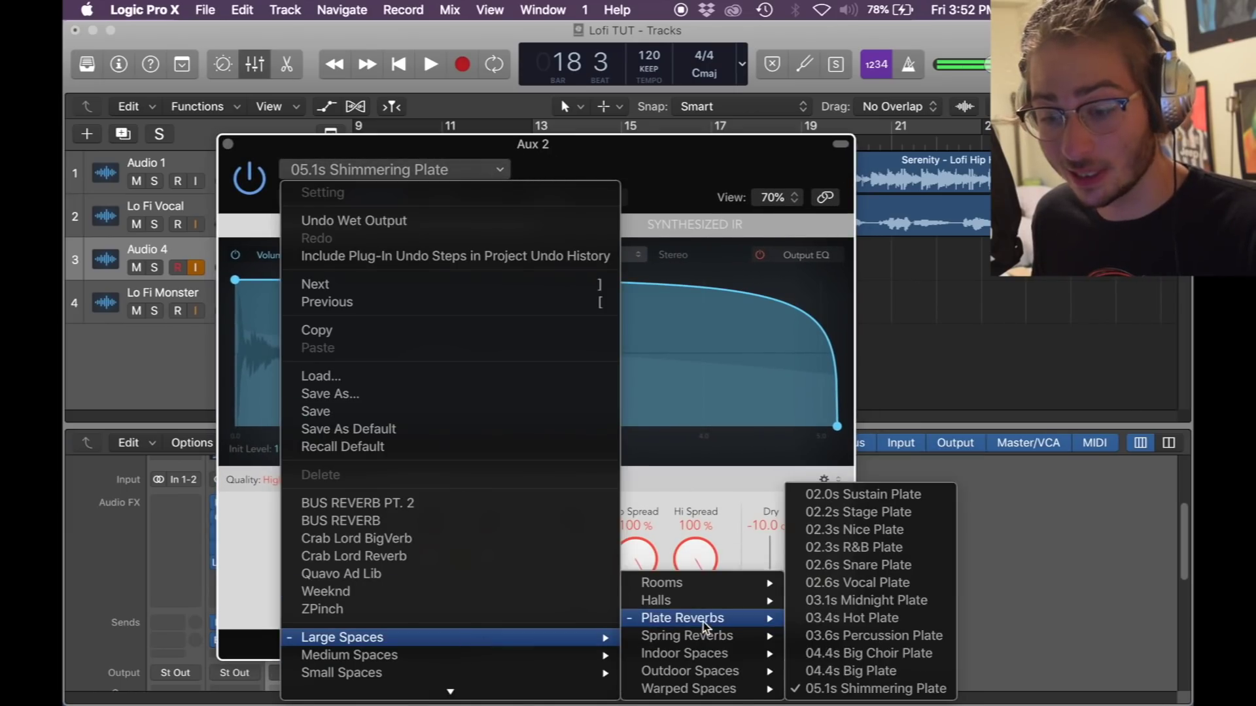
click(1032, 619)
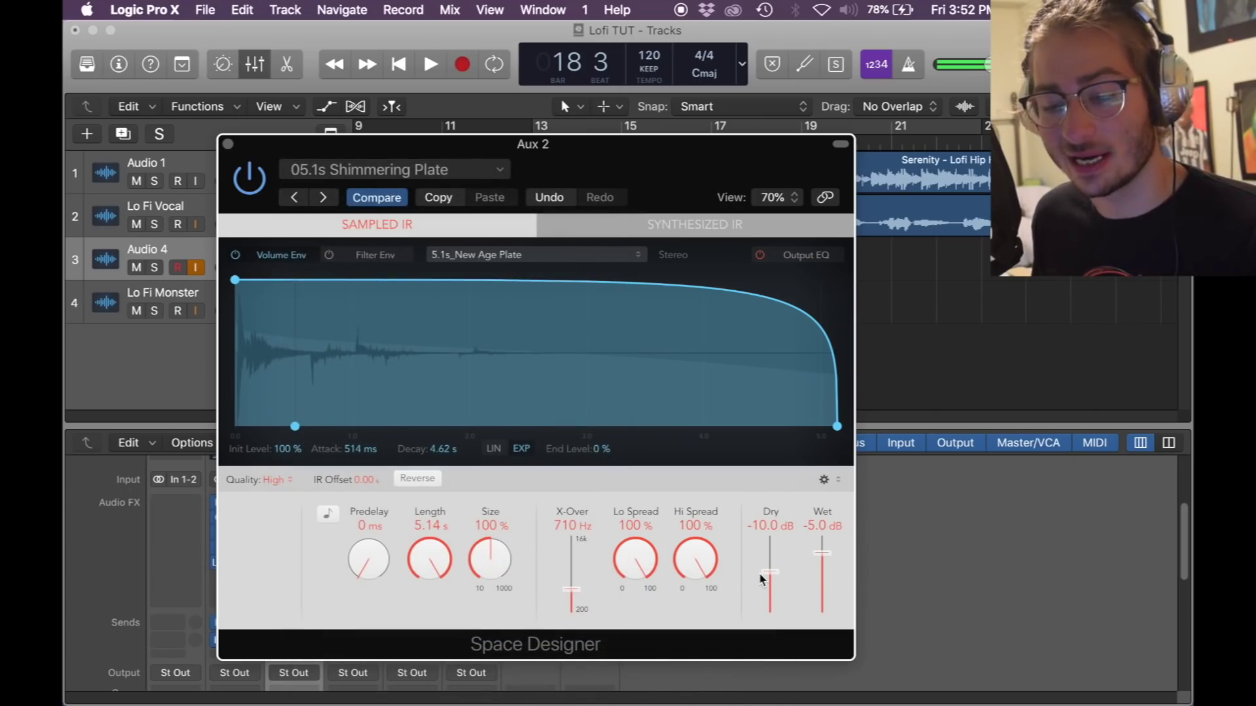
click(228, 144)
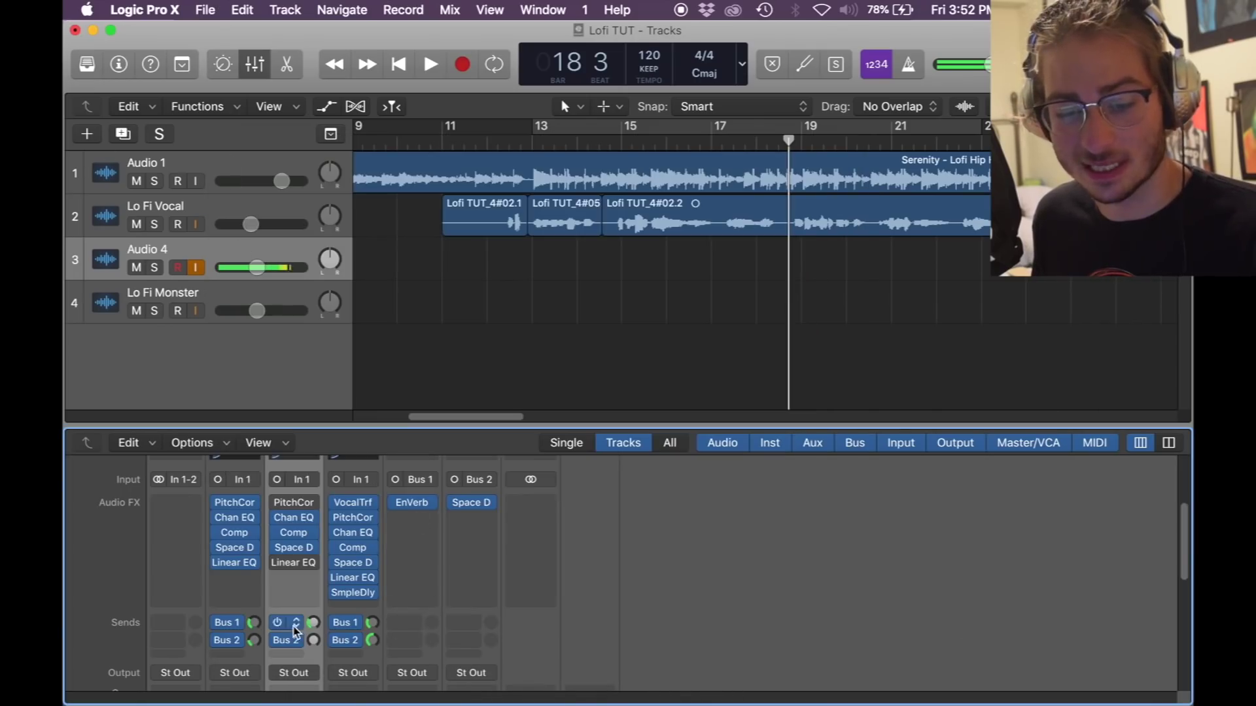
- Raise Audio 4's Bus 2 send level and toggle the bypass of its Linear Phase EQ and Pitch Correction
drag(314, 641, 326, 620)
click(279, 563)
click(281, 502)
- Mute Lo Fi Vocal and start playback from bar 11 with Audio 4's Pitch Correction switched on
key(ctrl+m)
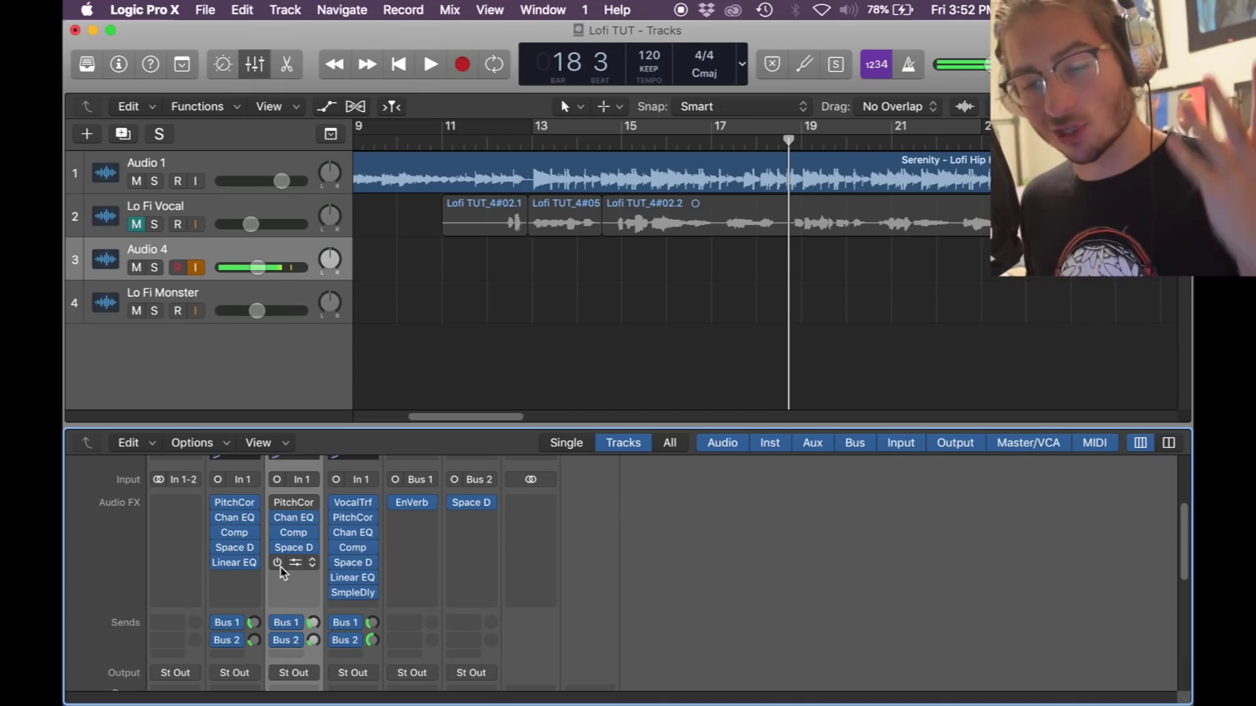
click(452, 142)
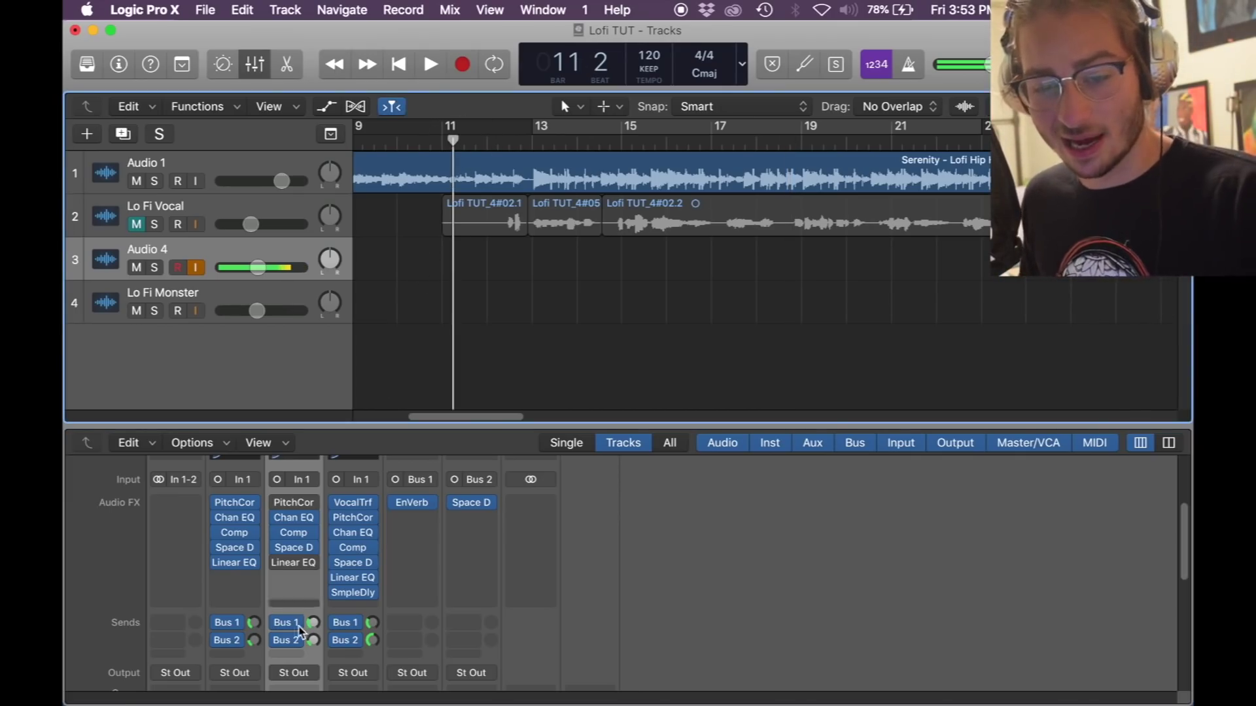
click(276, 504)
key(space)
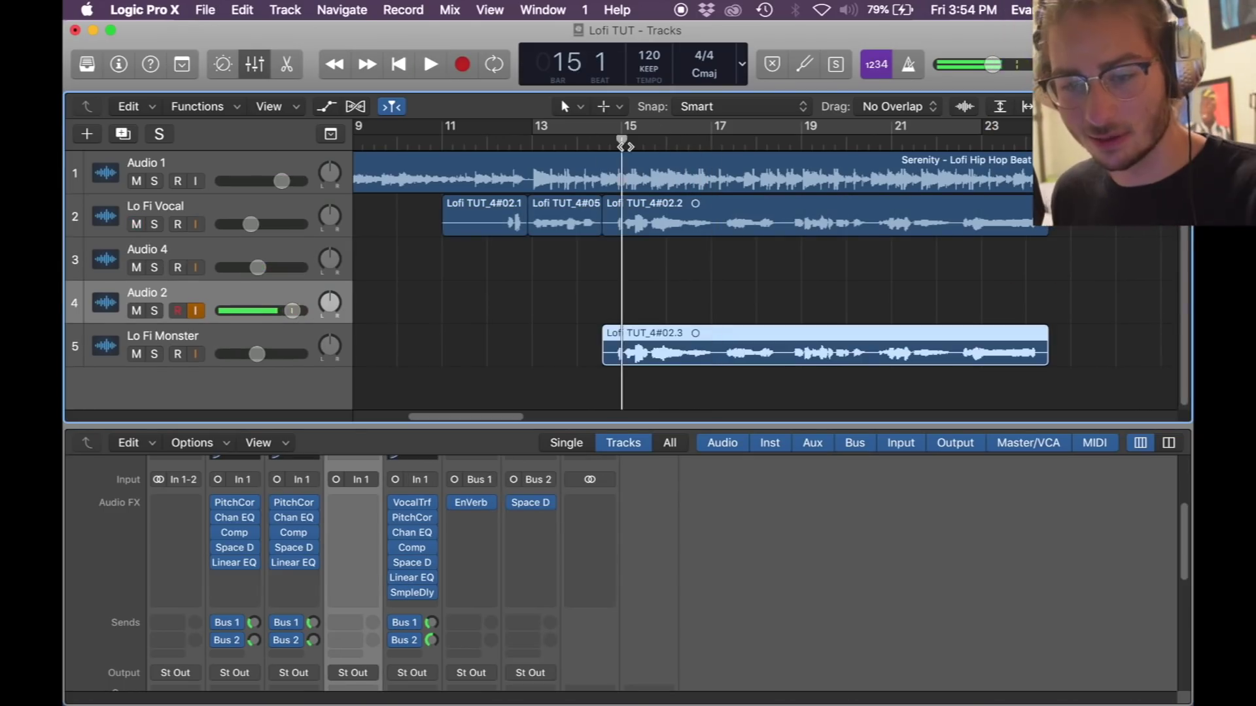
- Listen to the Lo Fi Vocal and Lo Fi Monster regions together from bar 15
key(space)
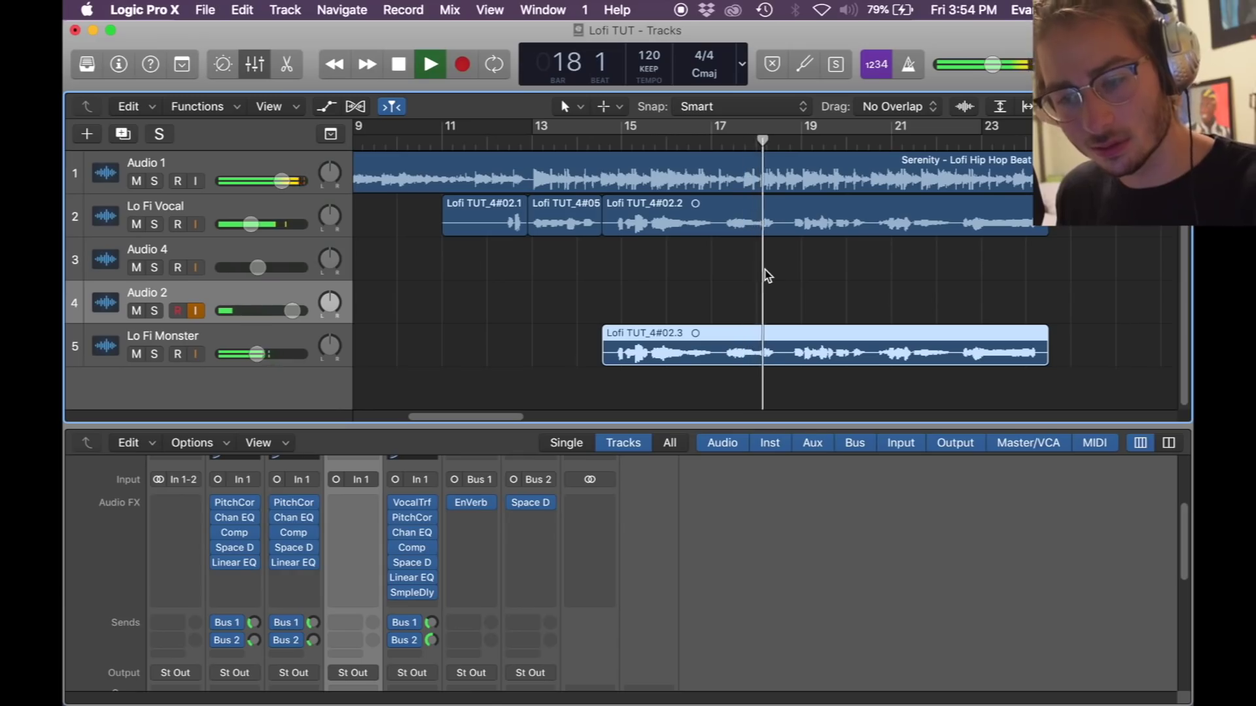
key(space)
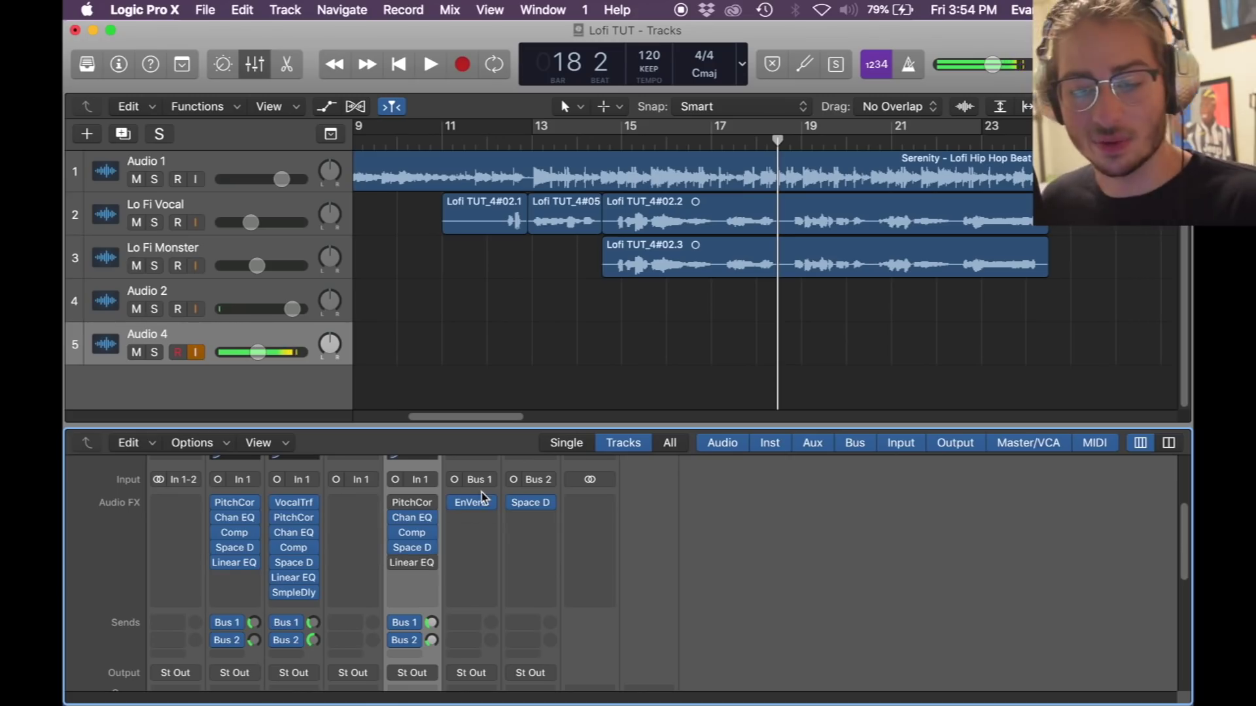
- Insert a Vocal Transformer above Pitch Correction at the start of Audio 4's effects chain
click(424, 495)
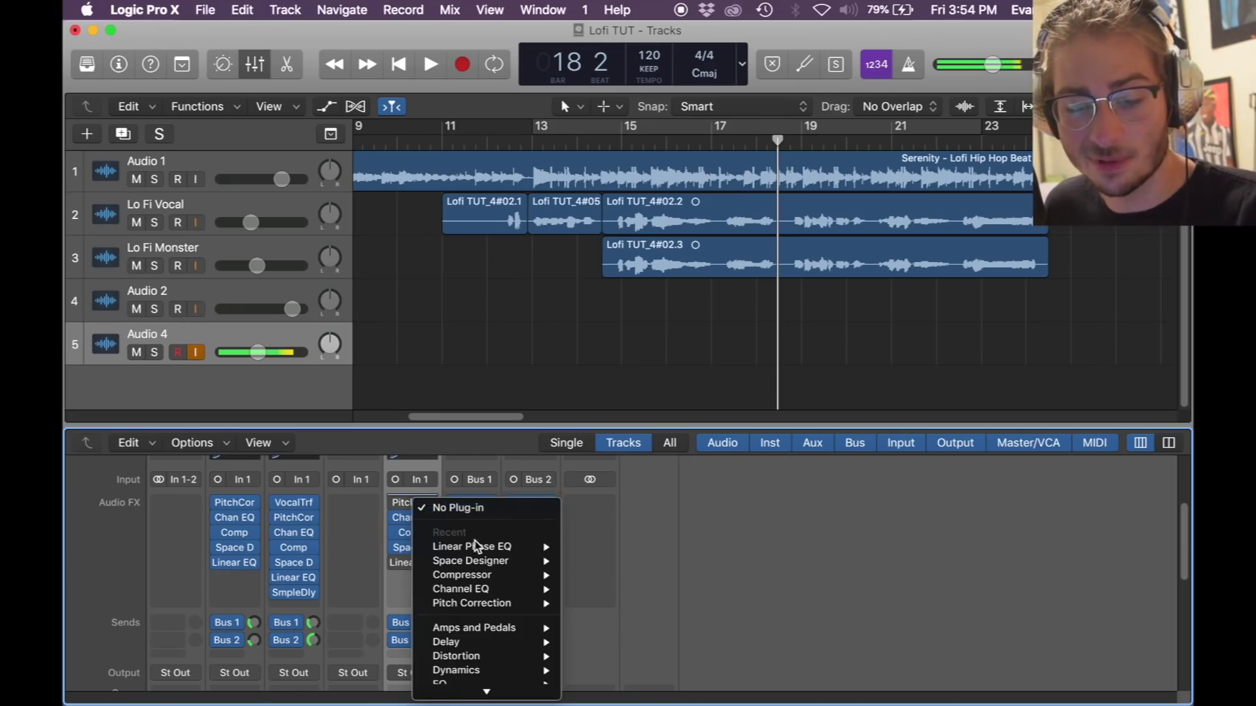
scroll(477, 626, down, 3)
mouse_move(445, 623)
mouse_move(630, 650)
click(752, 650)
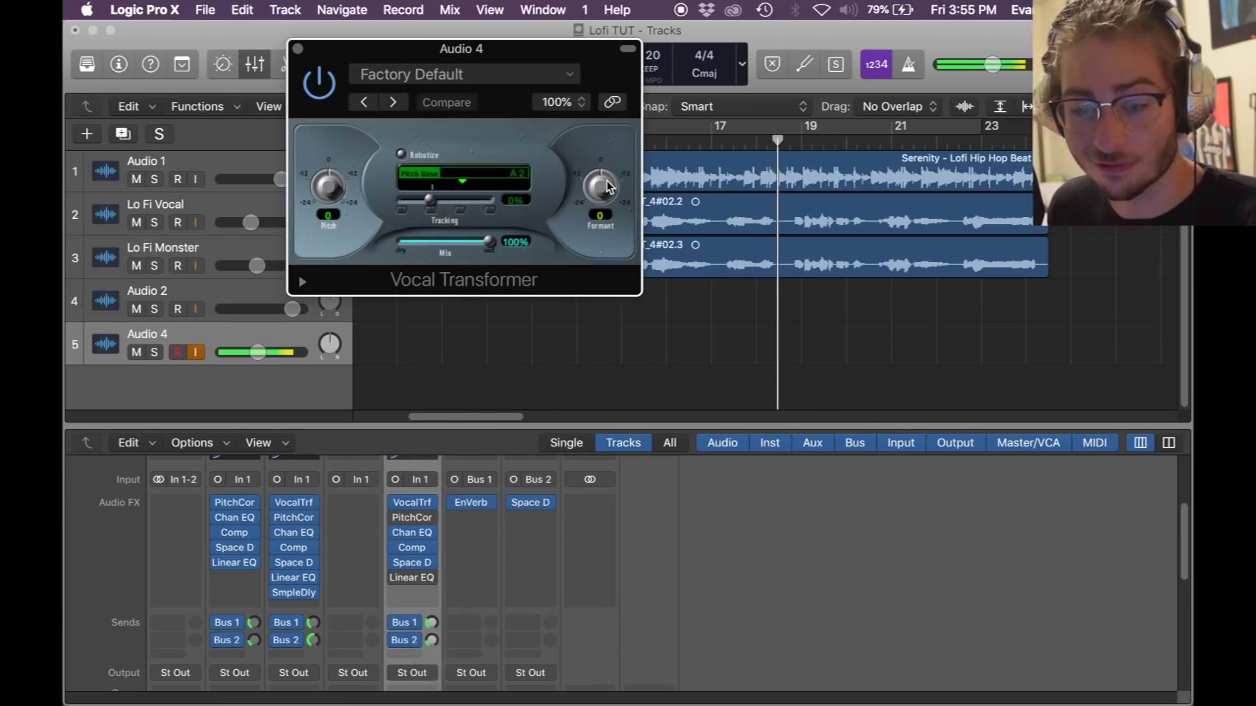
- Set the Vocal Transformer's formant to -12 and toggle its bypass to compare the sound
mouse_move(606, 181)
mouse_down()
mouse_move(595, 139)
mouse_move(584, 186)
mouse_up()
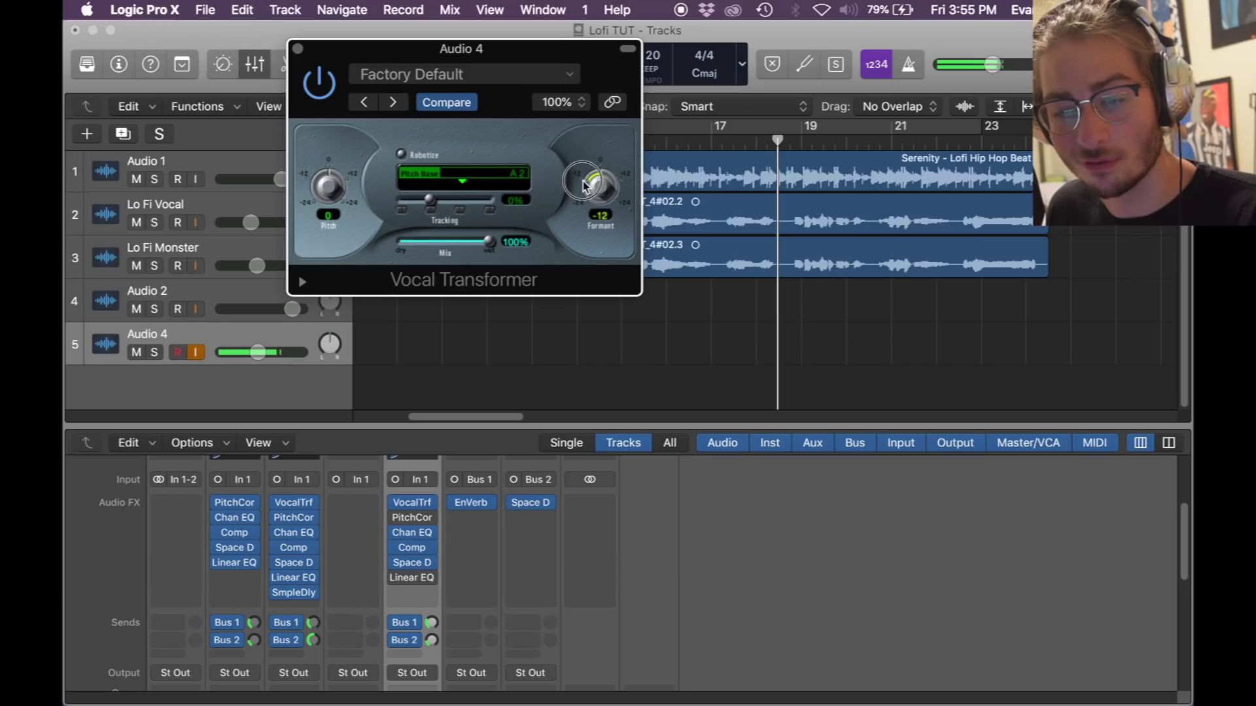
click(327, 90)
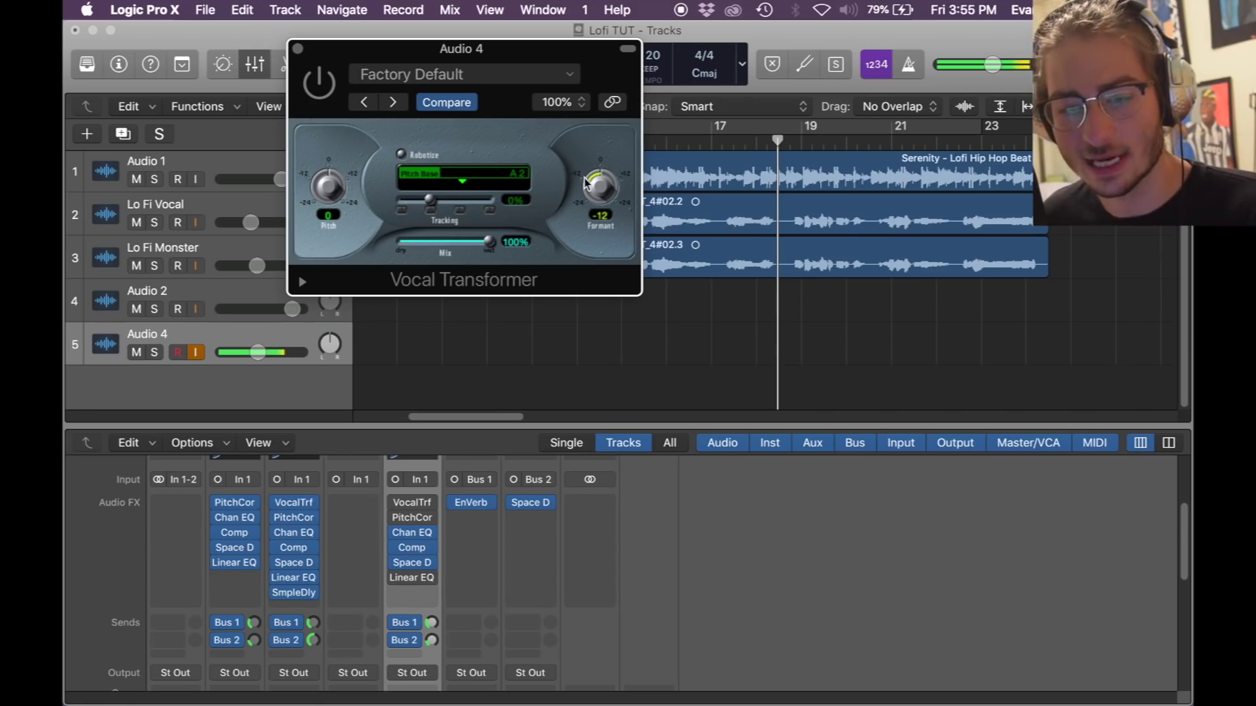
click(320, 98)
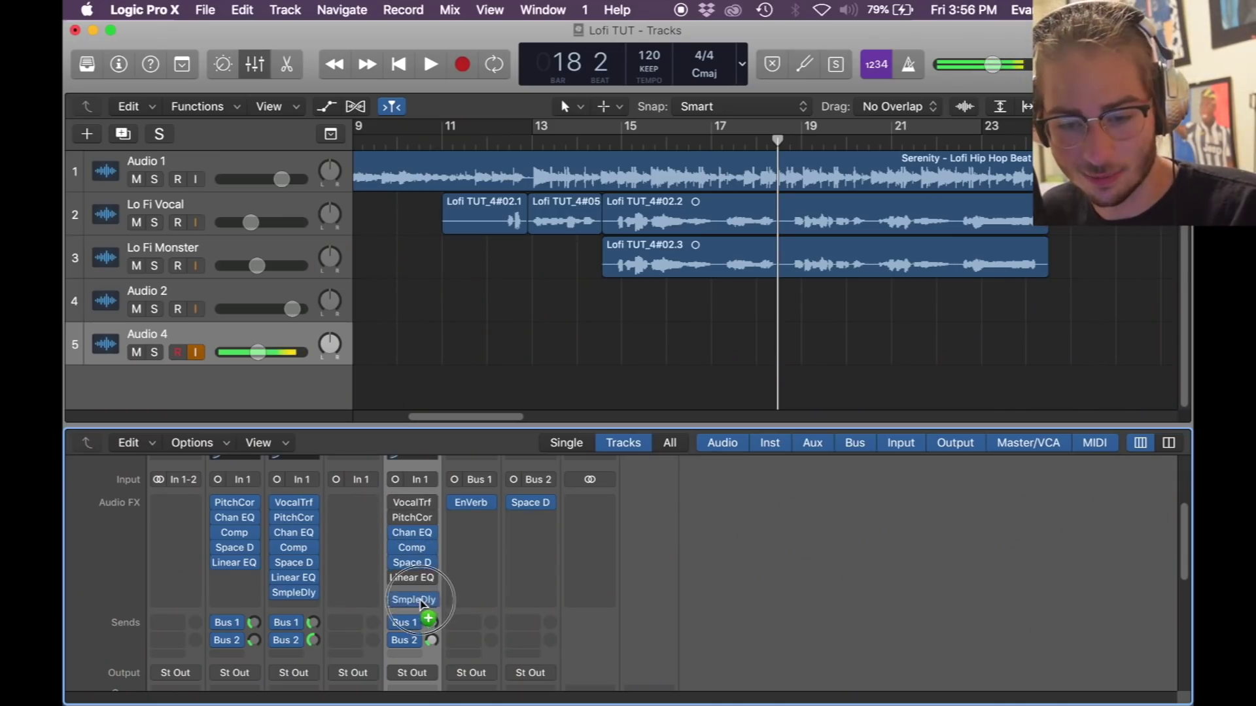
- Add a Sample Delay after Audio 4's Linear Phase EQ with its right delay at about 712 samples, and bypass it
click(423, 593)
mouse_move(478, 502)
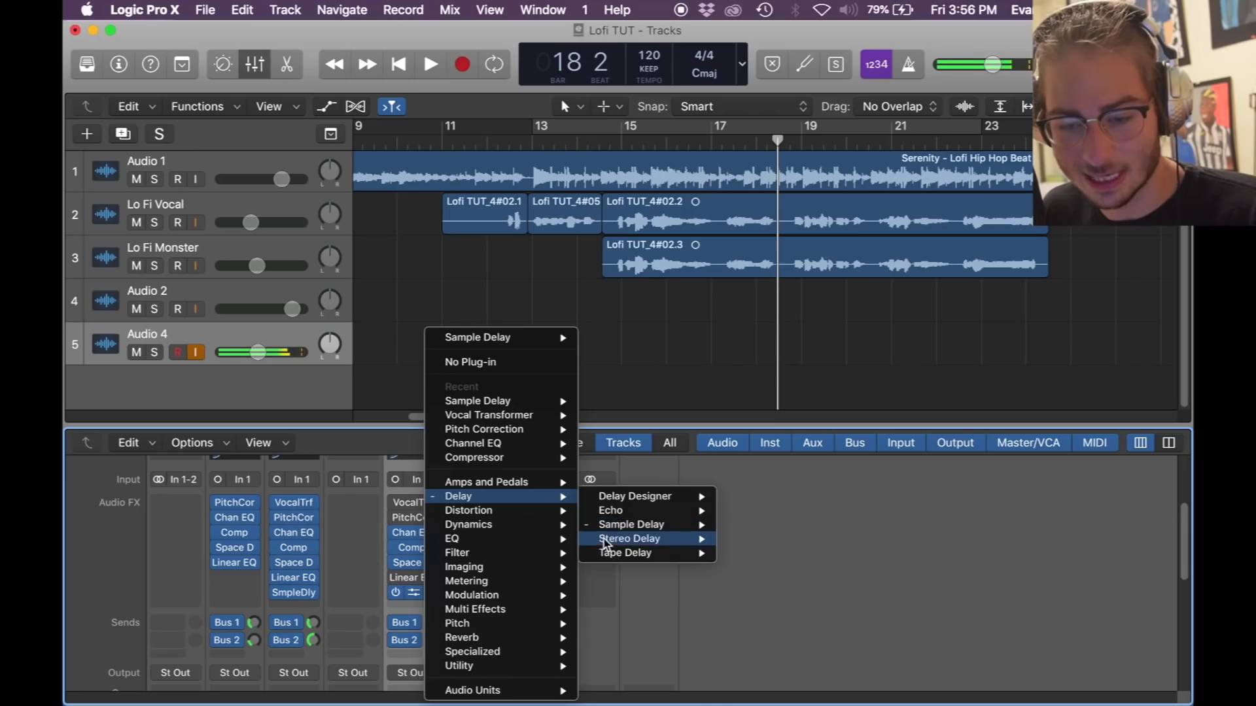
mouse_move(654, 524)
click(793, 541)
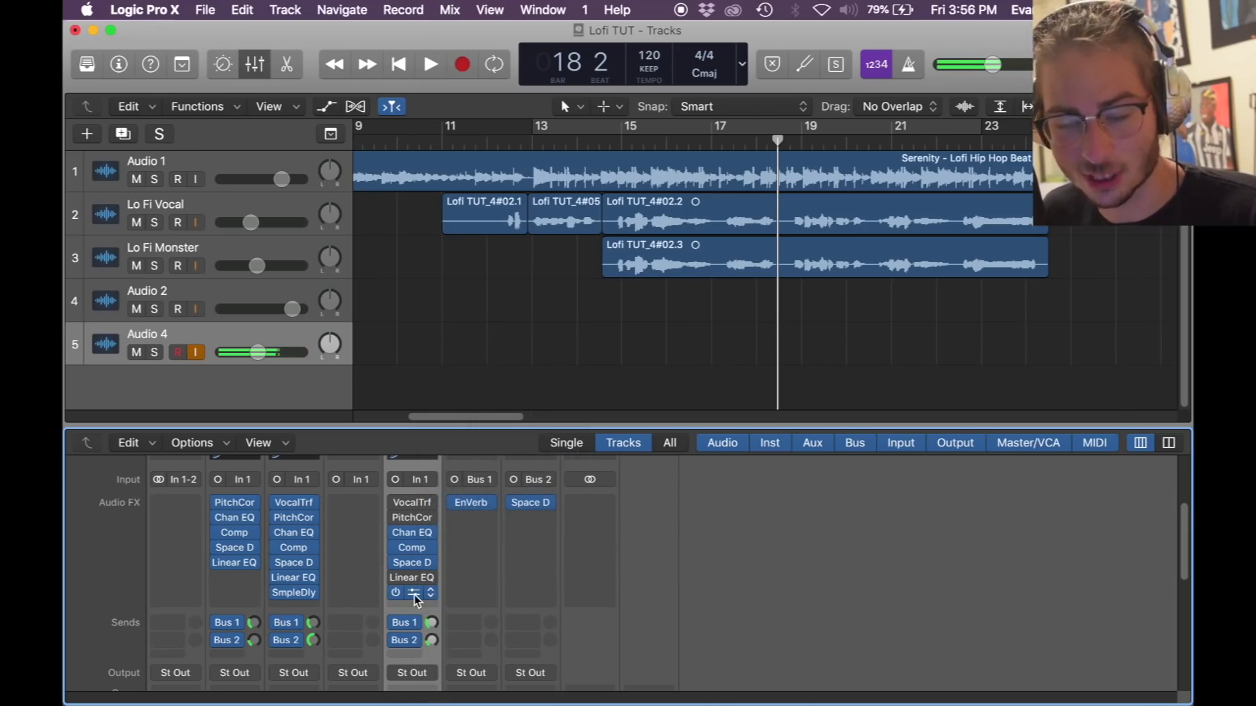
drag(261, 193, 245, 208)
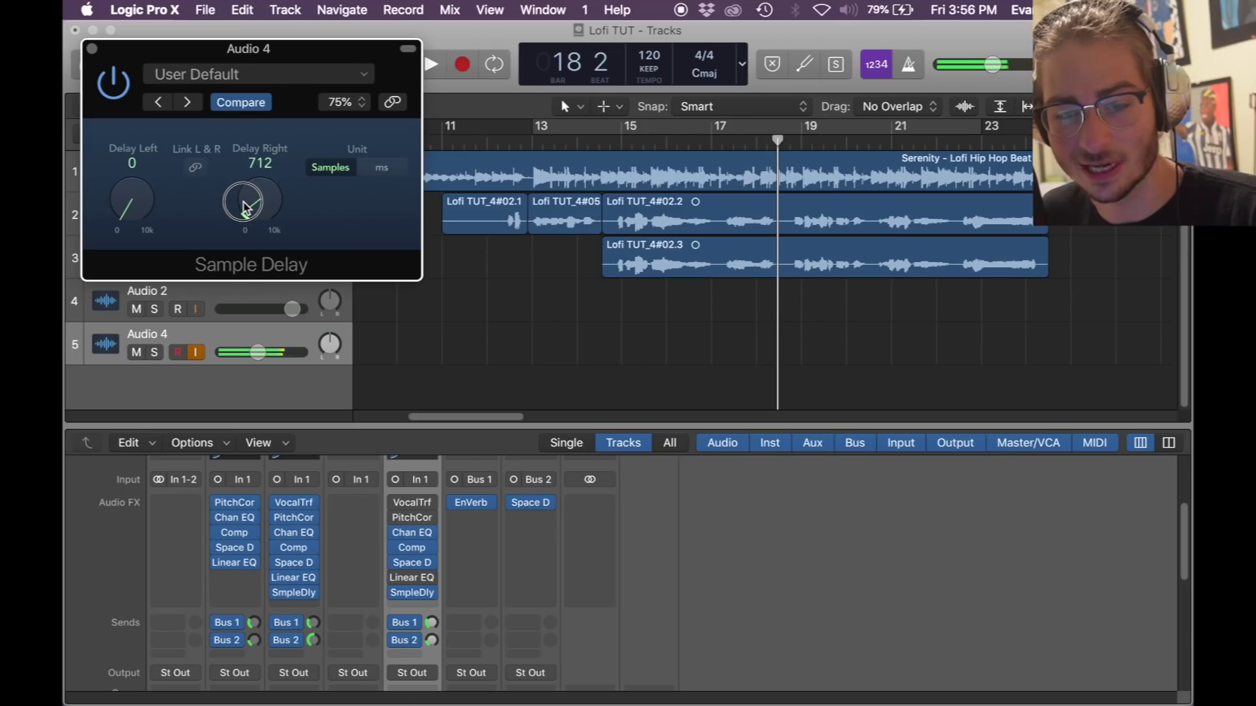
click(412, 592)
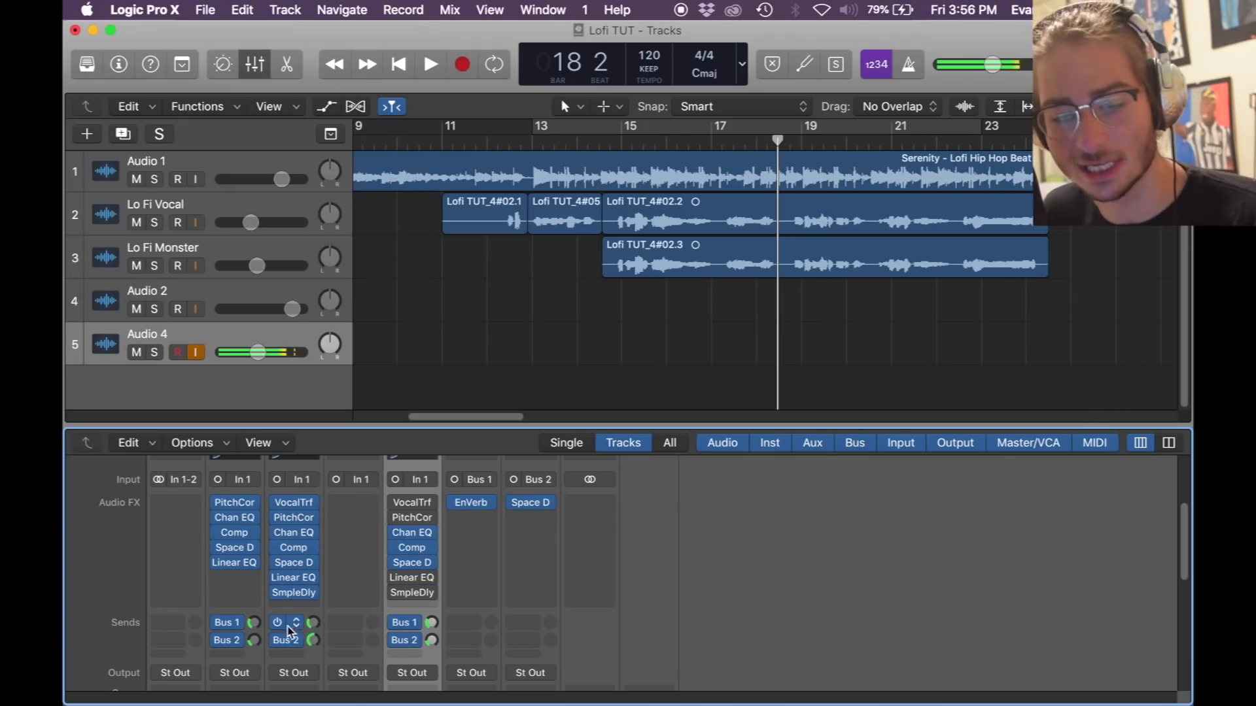
- Raise Audio 4's Bus 2 send level, checking it against Lo Fi Monster's send, and lower Audio 4's track volume
click(312, 641)
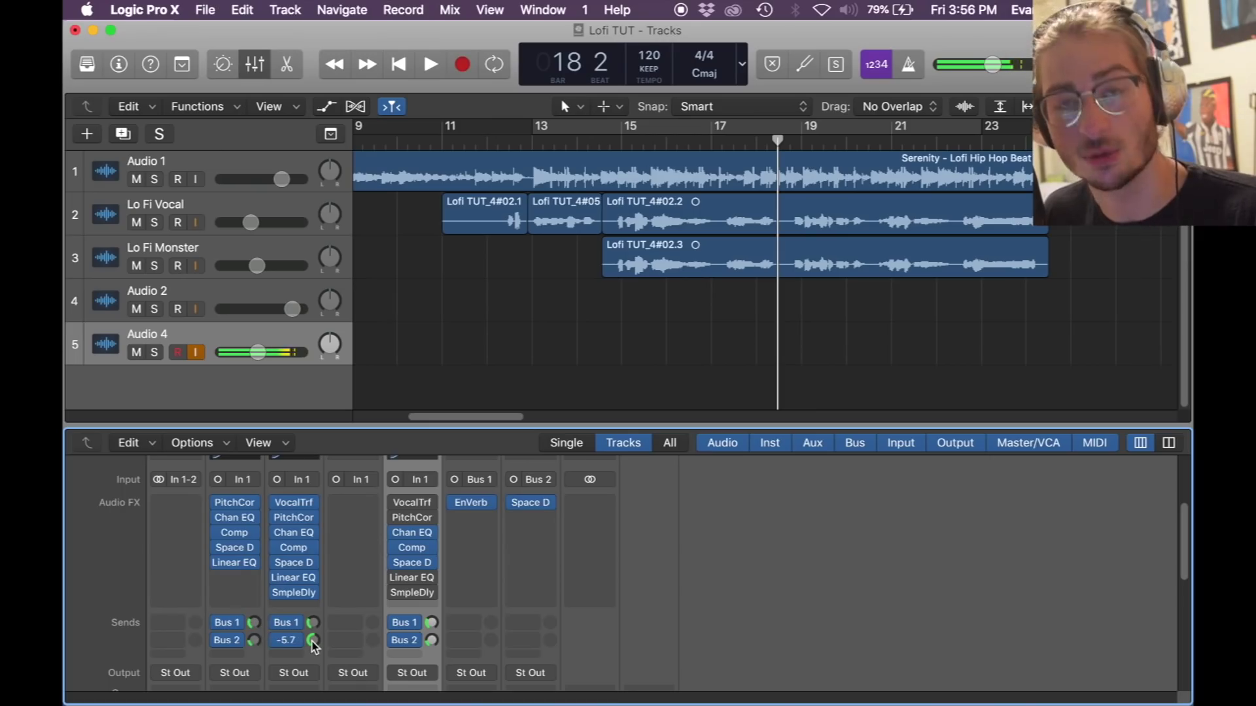
drag(432, 642, 435, 579)
drag(258, 353, 216, 353)
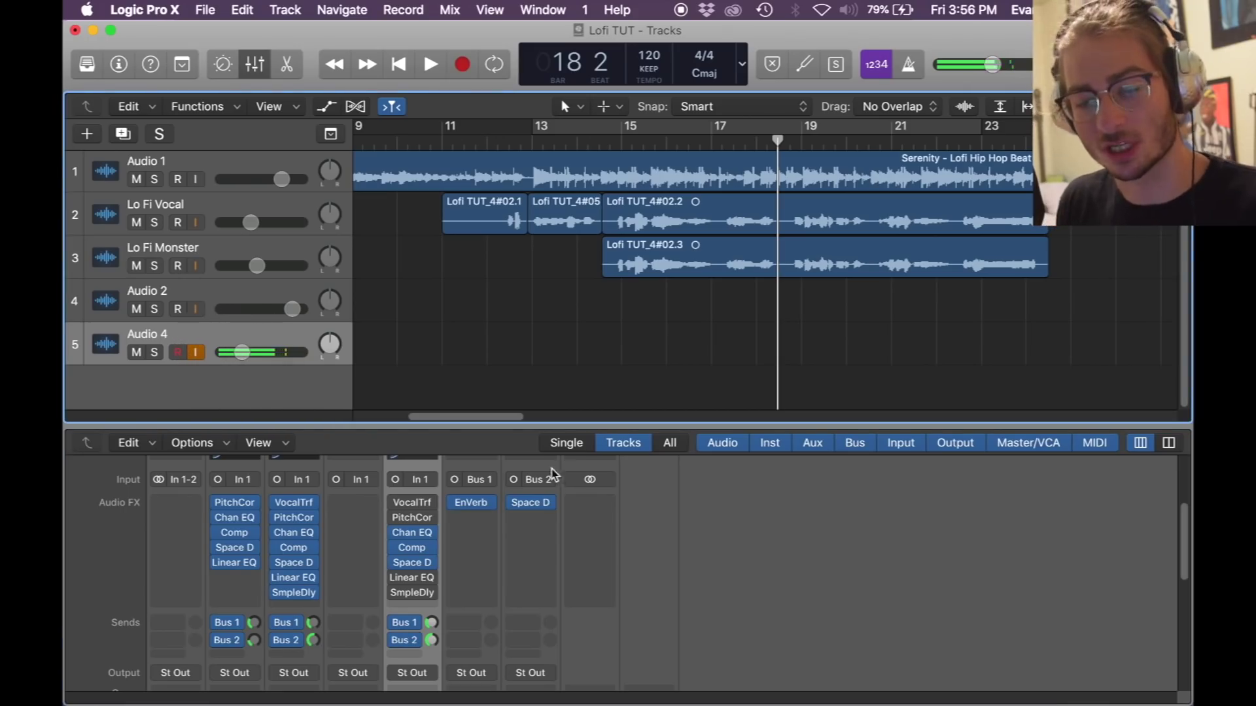
- Switch Audio 4's bypassed Sample Delay, Linear Phase EQ and Pitch Correction back on
mouse_move(434, 568)
click(397, 593)
click(394, 579)
click(397, 518)
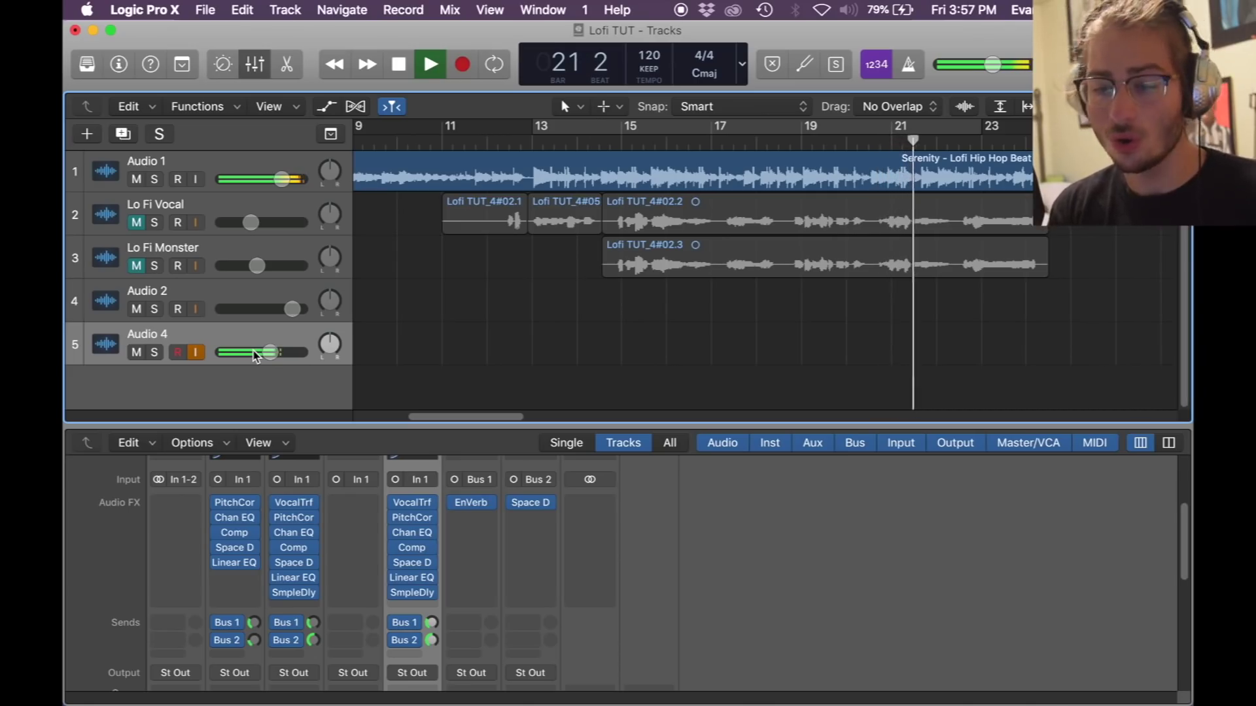
- Stop playback and select the Audio 2 track
key(space)
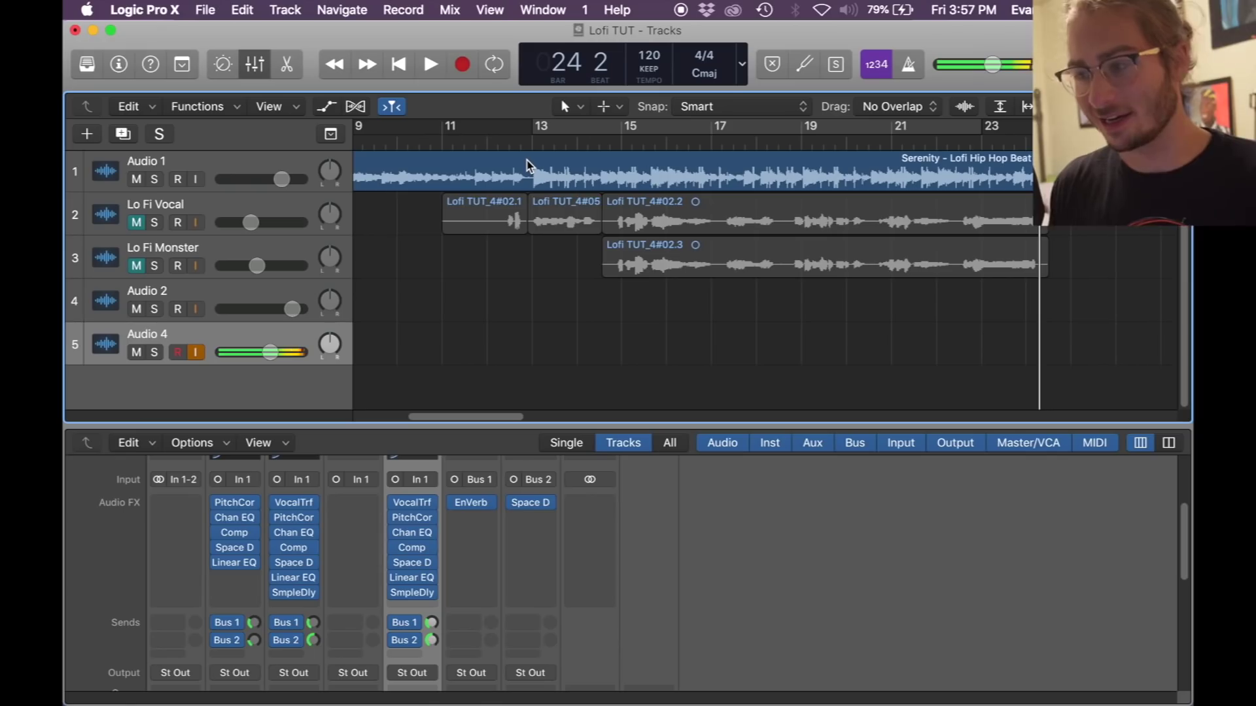
click(213, 297)
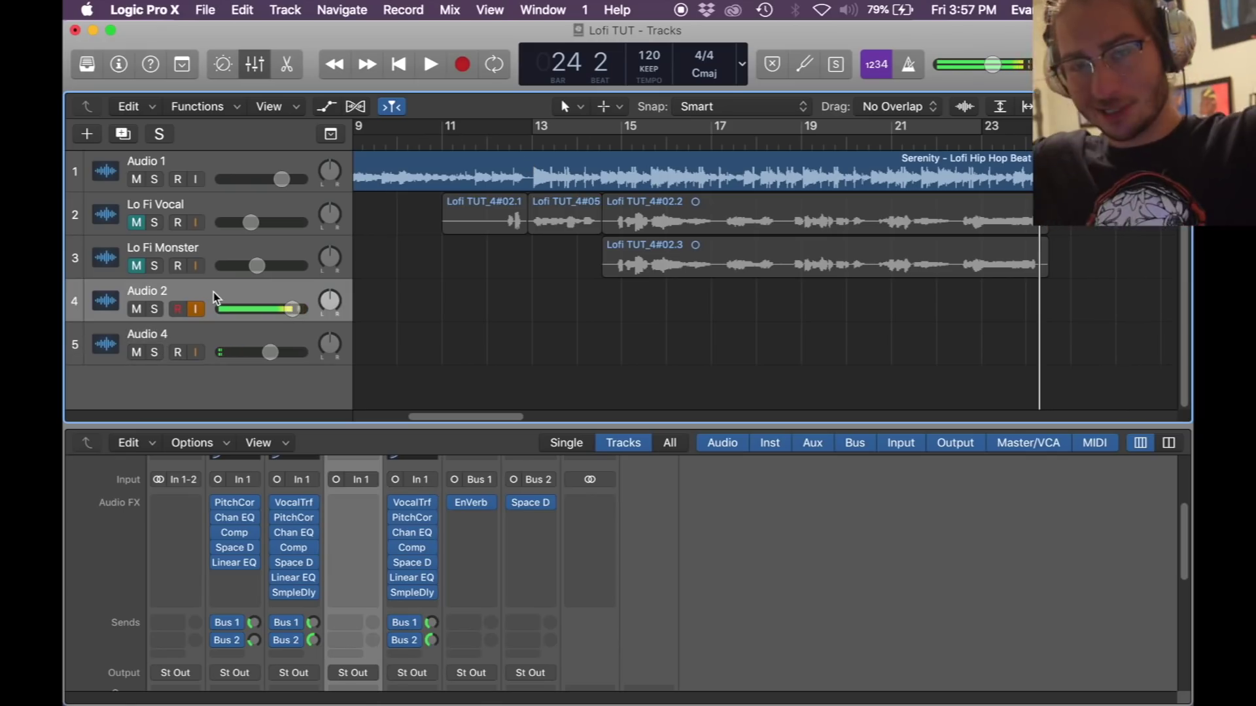